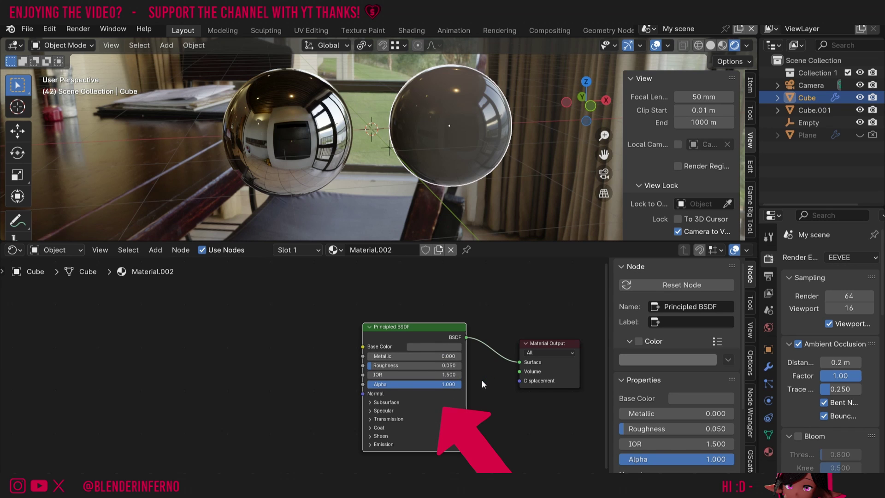
# Step: Set the preview material's Roughness to 0 and orbit the view around the spheres
pyautogui.moveTo(415, 365); pyautogui.dragTo(388, 365)
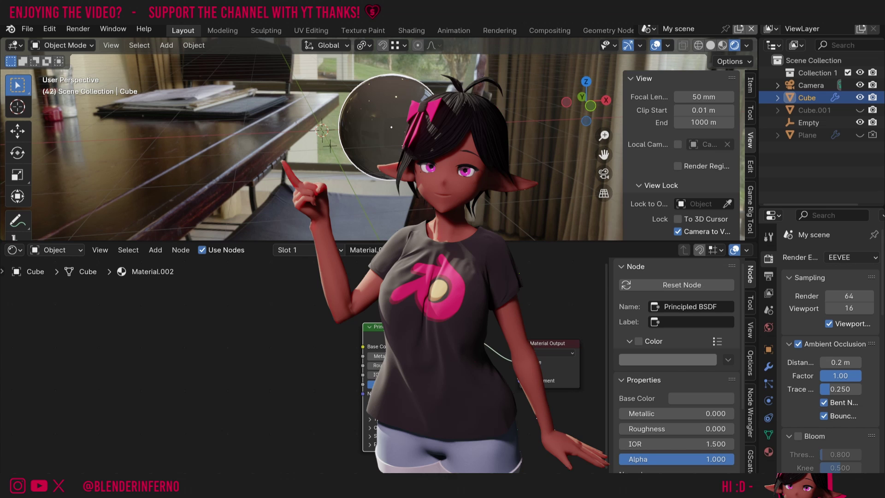
pyautogui.moveTo(592, 104)
pyautogui.mouseDown()
pyautogui.moveTo(603, 107)
pyautogui.moveTo(587, 97)
pyautogui.mouseUp()
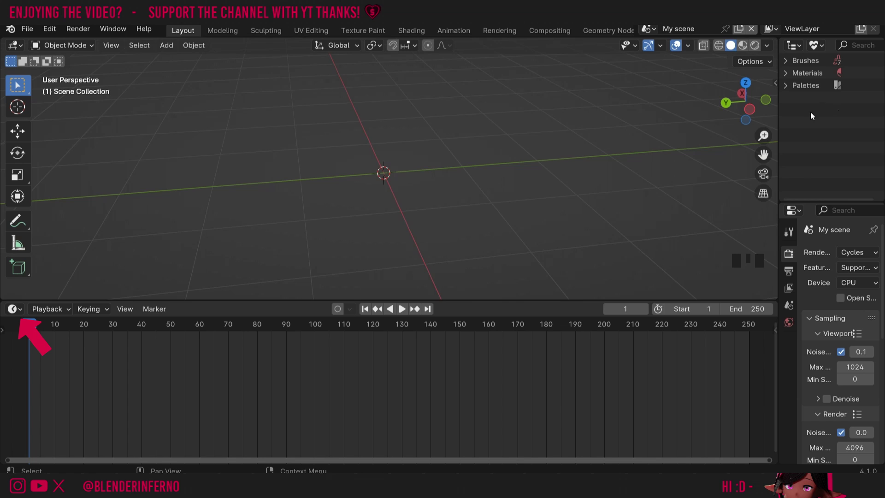
# Step: Turn the lower timeline area into a Shader Editor, undoing one change
pyautogui.click(12, 308)
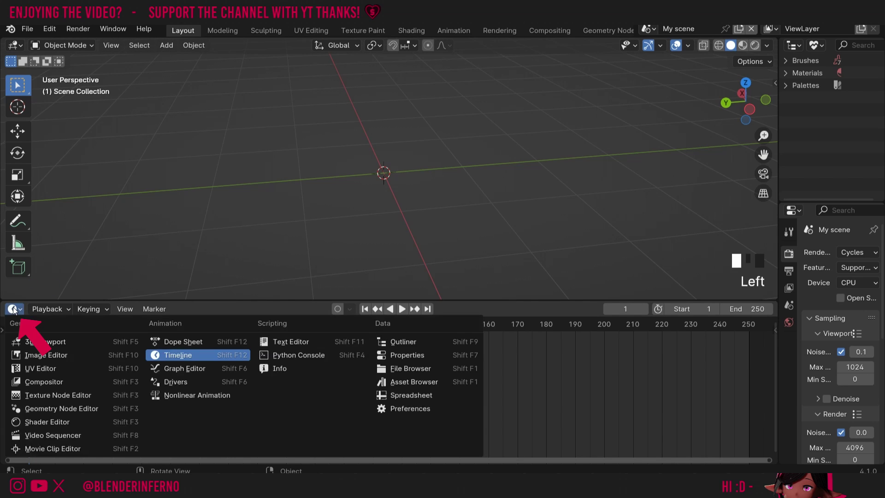
pyautogui.click(46, 422)
pyautogui.hotkey('ctrl', 'z')
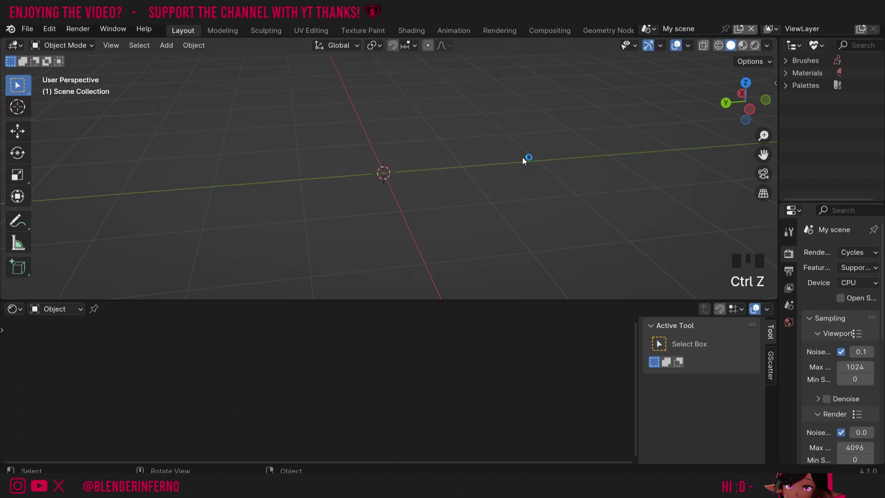
# Step: Add a UV sphere at the scene center and shade it smooth
pyautogui.hotkey('shift', 'a')
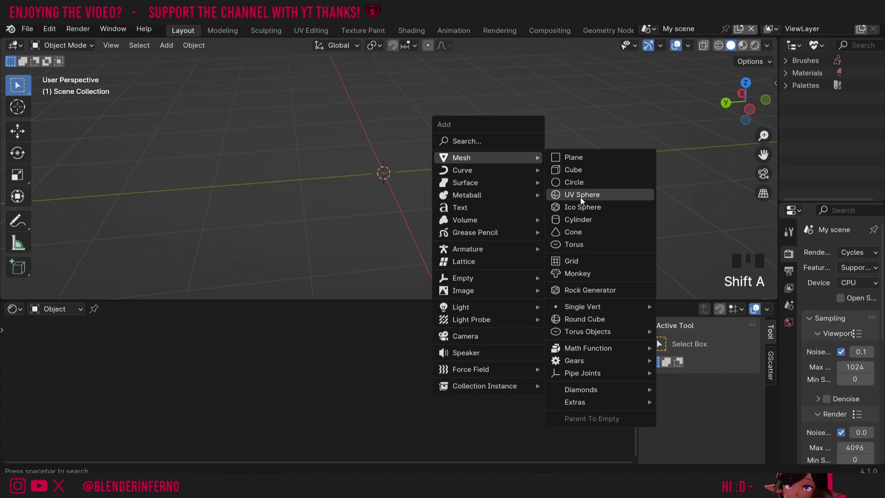
pyautogui.click(578, 196)
pyautogui.rightClick(408, 161)
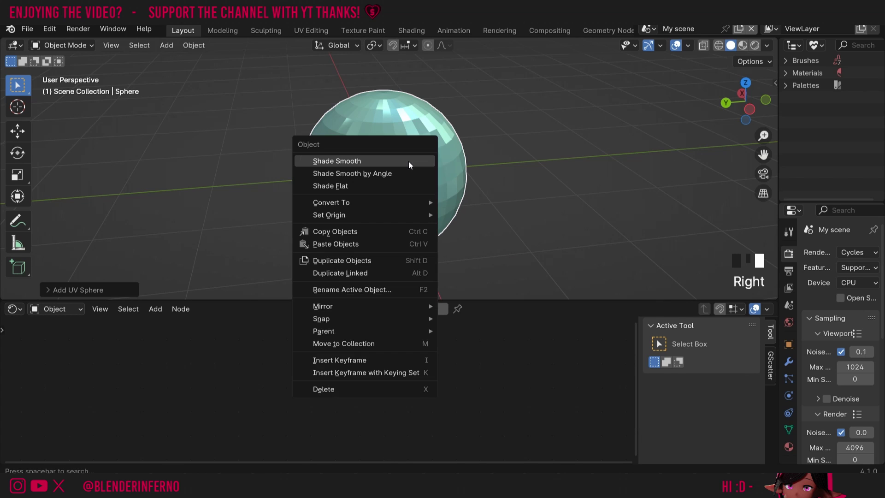
pyautogui.click(380, 161)
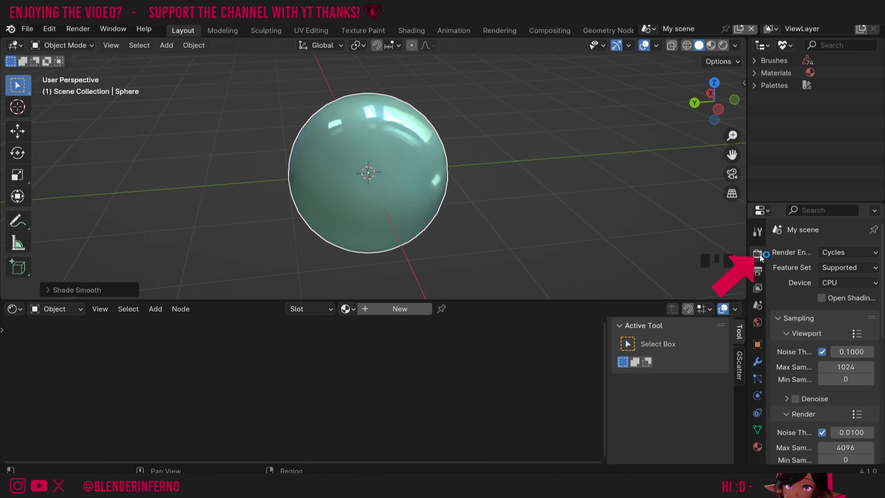
# Step: Switch the render engine to EEVEE with Ambient Occlusion enabled
pyautogui.click(849, 252)
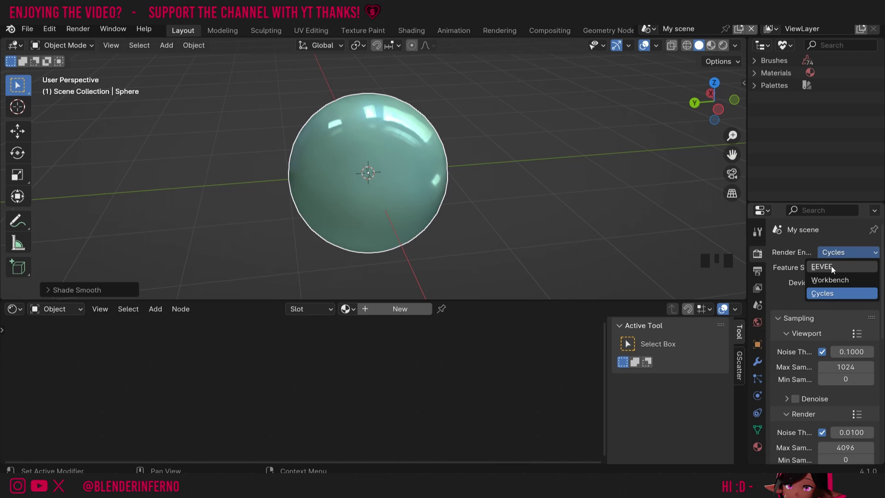
pyautogui.click(831, 267)
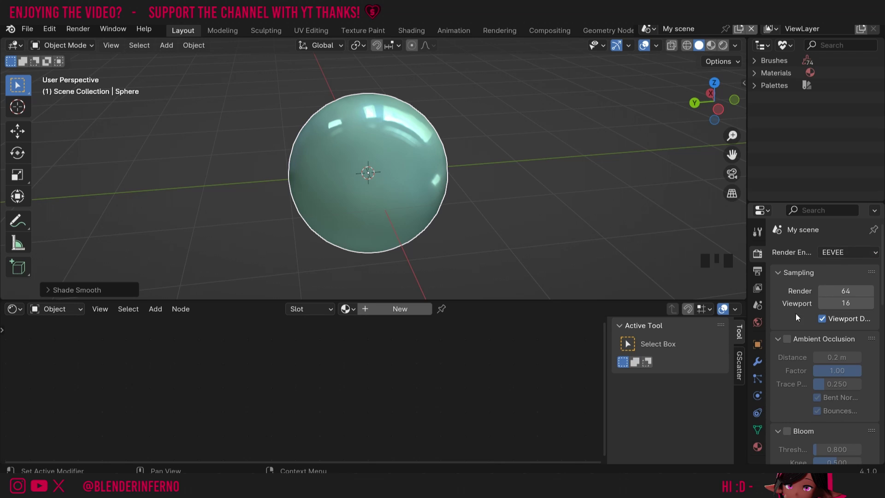
pyautogui.click(787, 339)
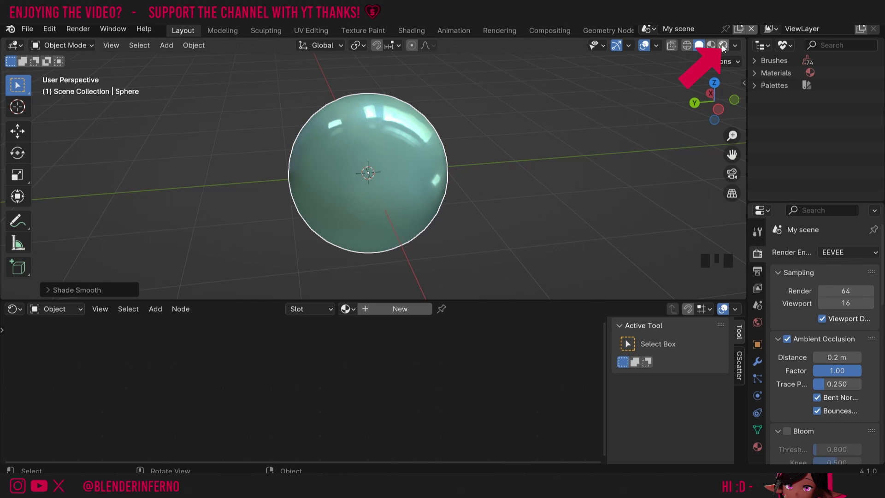
# Step: Enable rendered viewport shading and create a new World
pyautogui.click(724, 45)
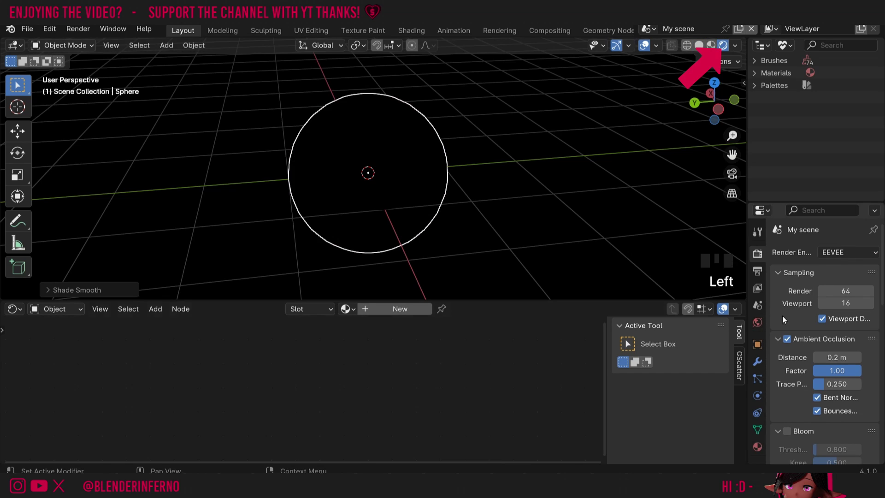
pyautogui.click(758, 323)
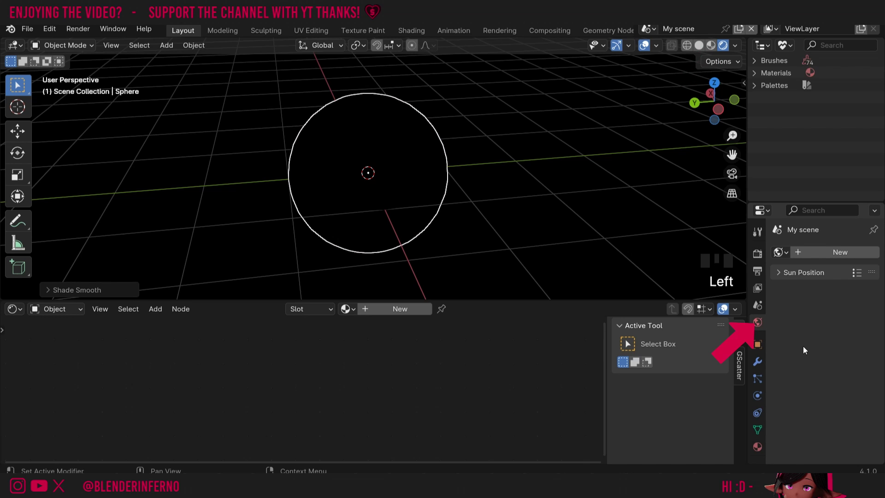
pyautogui.click(820, 252)
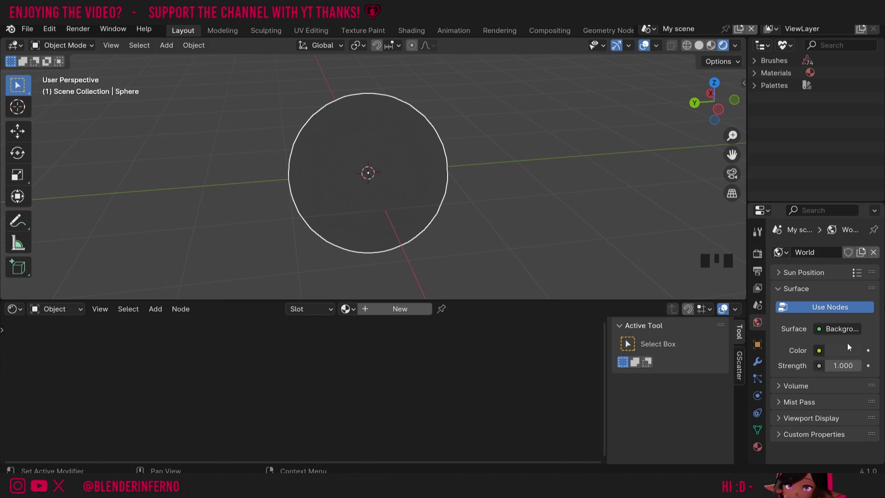
# Step: Drive the world Color with an Environment Texture using cayley_interior_4k.hdr
pyautogui.click(819, 350)
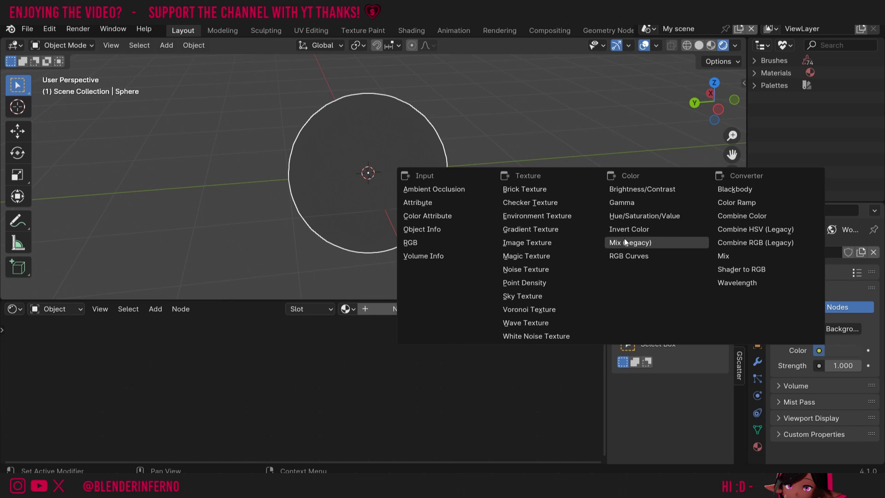
pyautogui.click(545, 218)
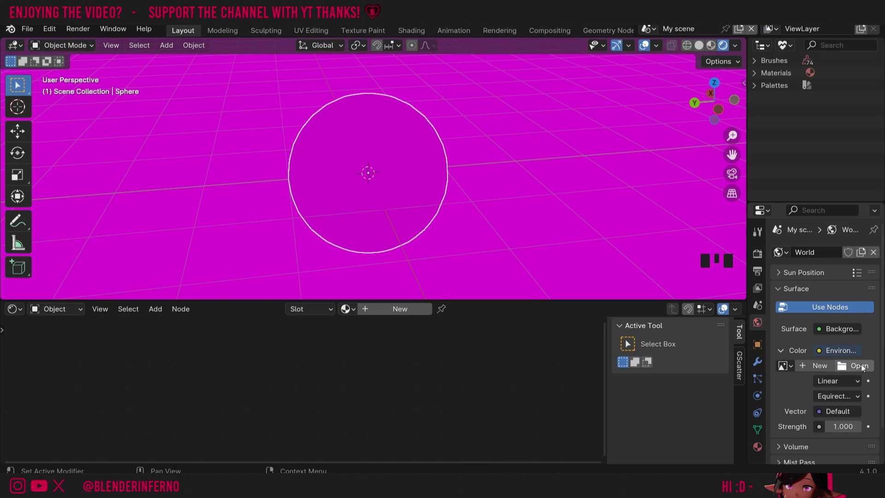
pyautogui.click(860, 365)
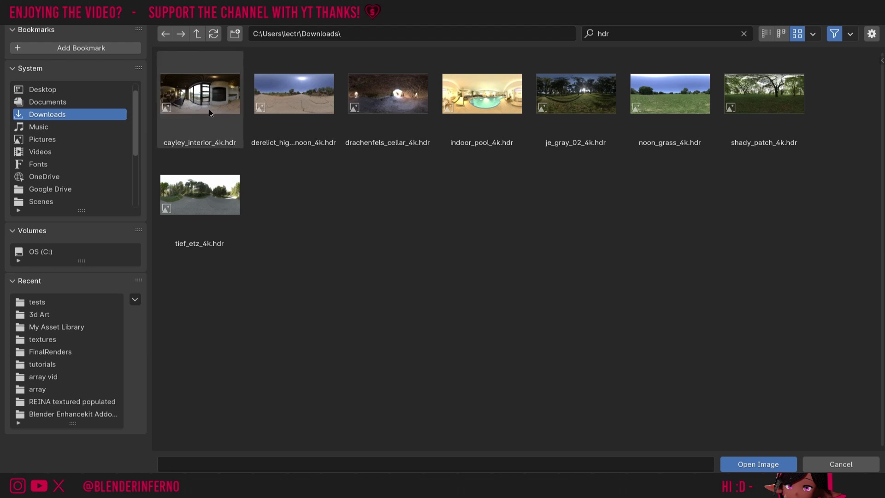
pyautogui.click(210, 109)
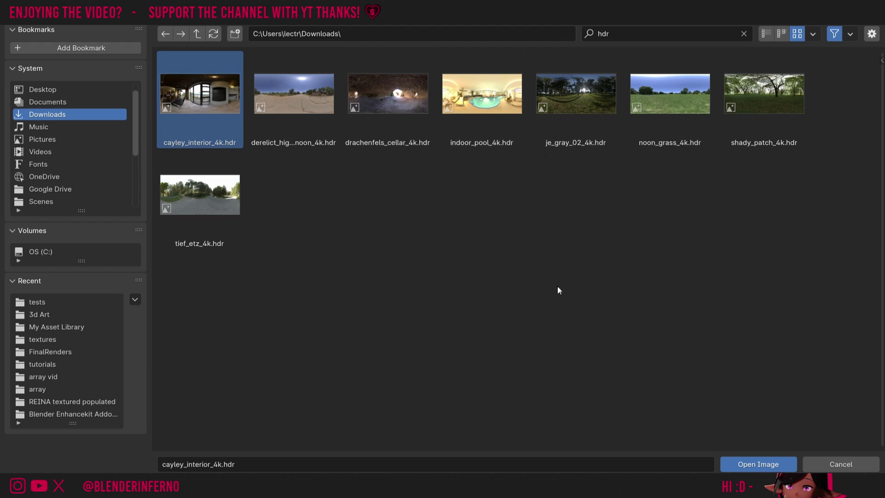
pyautogui.click(759, 465)
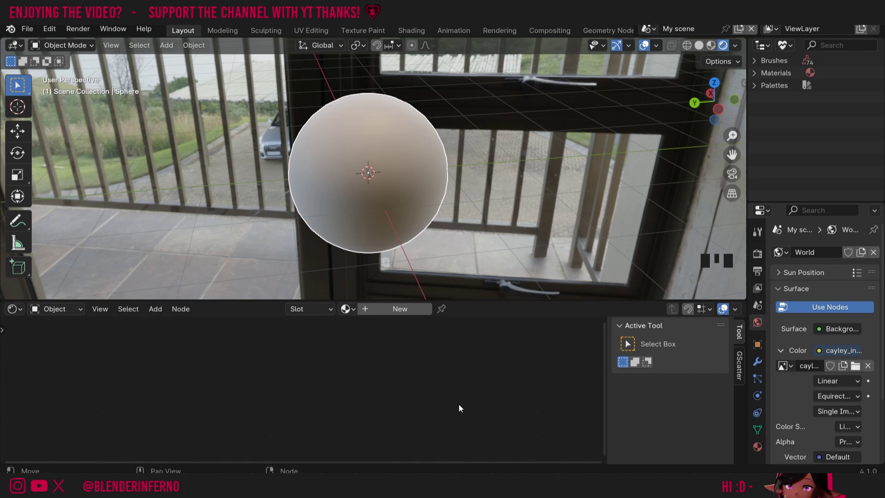
# Step: Give the sphere a new material named 'Mirror'
pyautogui.click(402, 165)
pyautogui.click(393, 309)
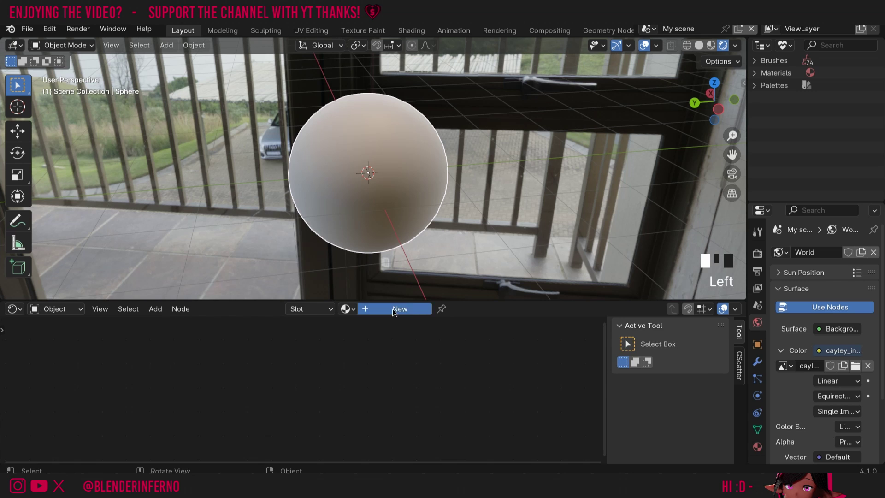
pyautogui.click(758, 448)
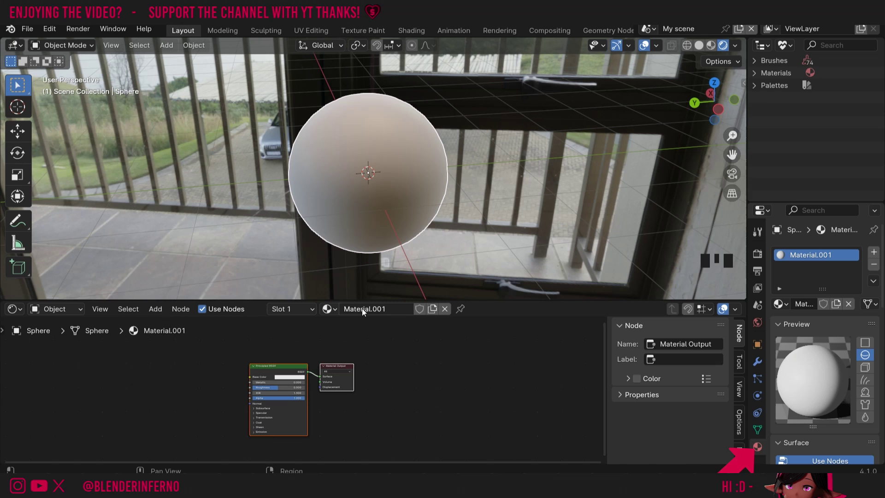
pyautogui.click(363, 309)
pyautogui.write('Mirror')
pyautogui.press('Return')
pyautogui.scroll(3, 268, 381)
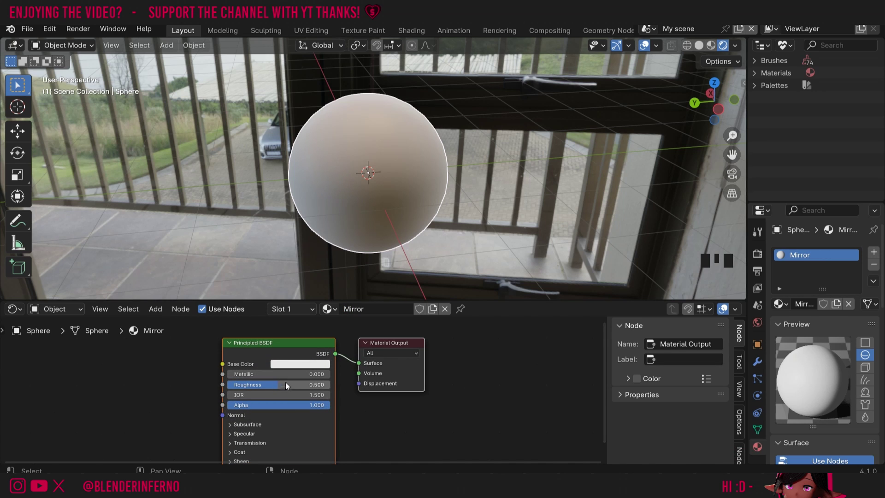
# Step: Set the Mirror material's Roughness to 0 and Metallic to 1
pyautogui.click(286, 385)
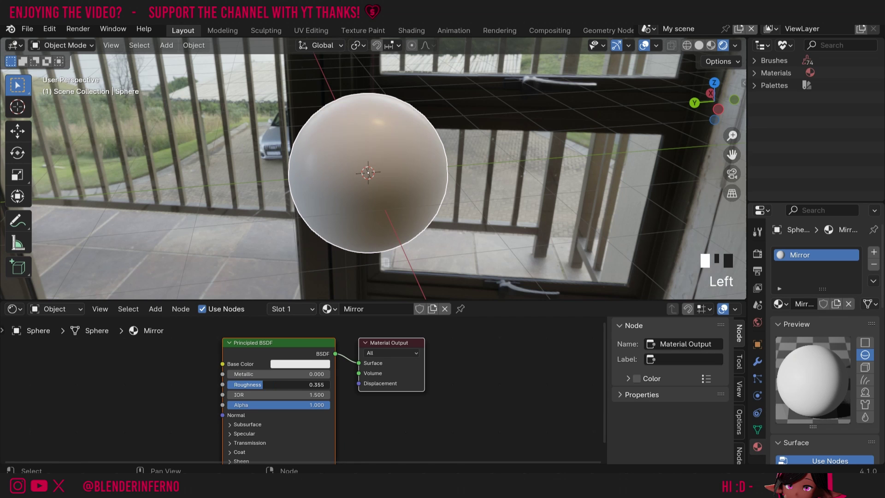
pyautogui.moveTo(286, 385); pyautogui.dragTo(235, 385)
pyautogui.moveTo(722, 82); pyautogui.dragTo(637, 88)
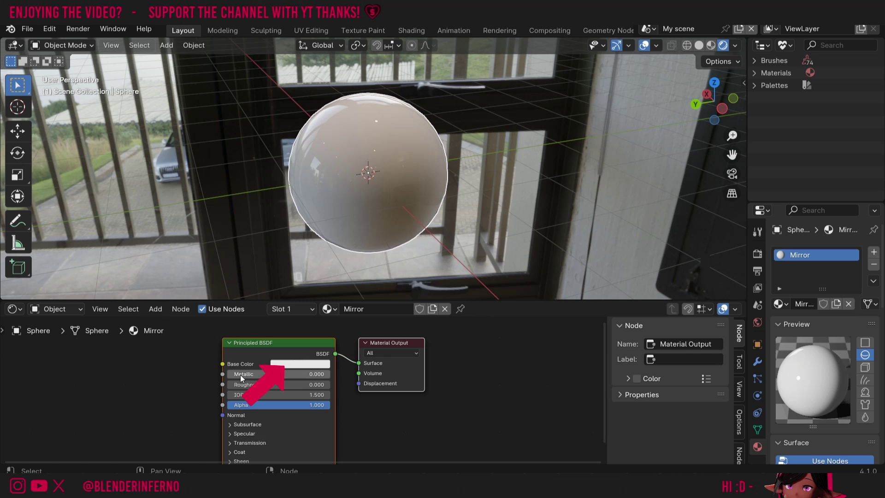
pyautogui.click(240, 375)
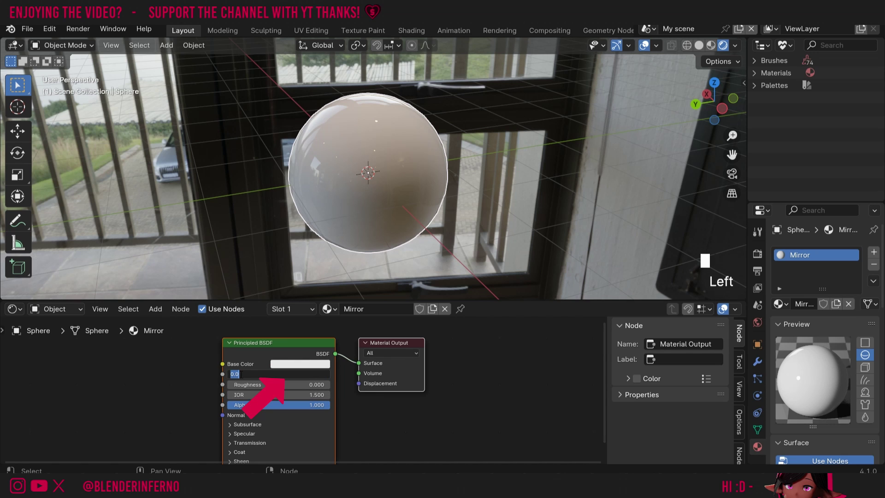
pyautogui.write('1')
pyautogui.press('Return')
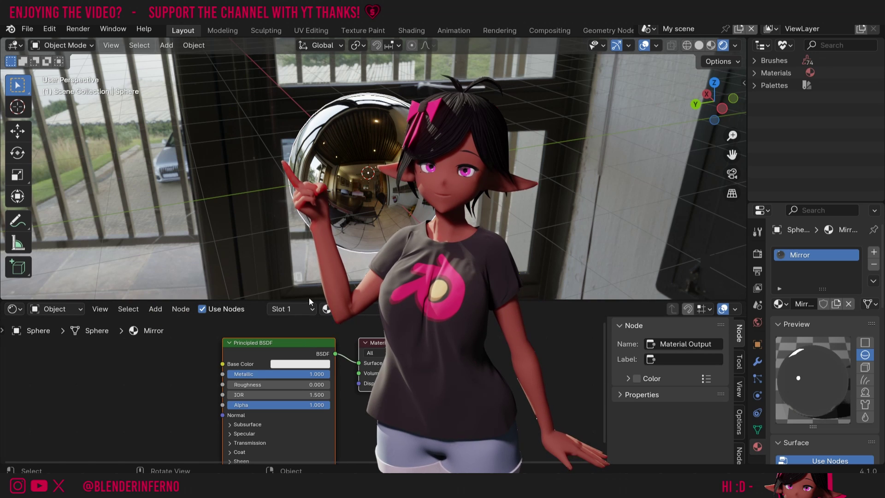
# Step: Orbit and pan the view so the chrome sphere sits on the left
pyautogui.moveTo(713, 97); pyautogui.dragTo(715, 108)
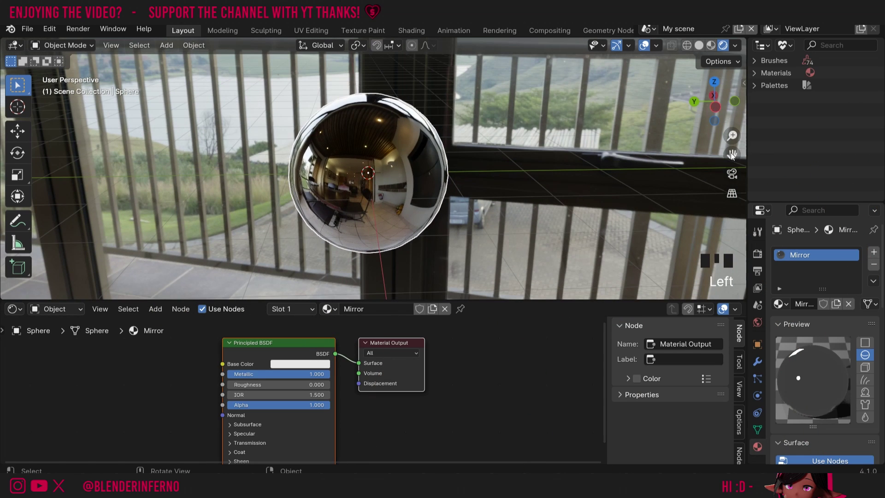
pyautogui.moveTo(732, 154); pyautogui.dragTo(733, 154)
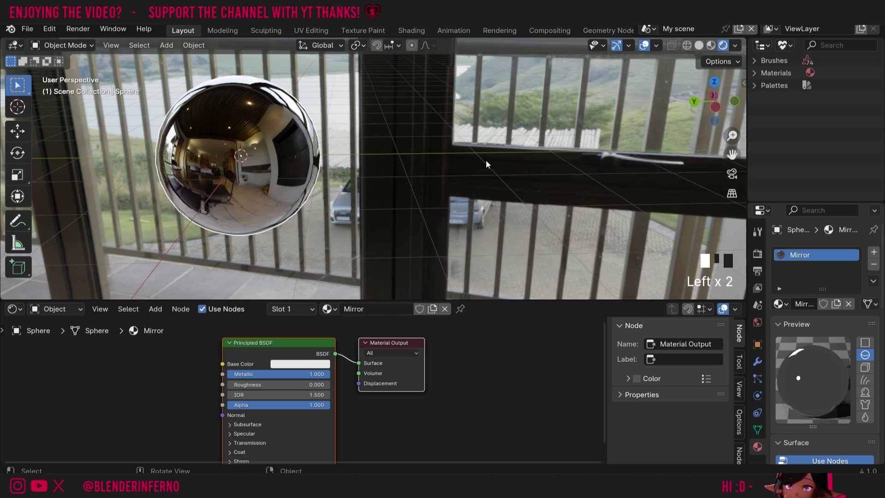
# Step: Duplicate the chrome sphere and move the copy along Y to its right
pyautogui.click(269, 143)
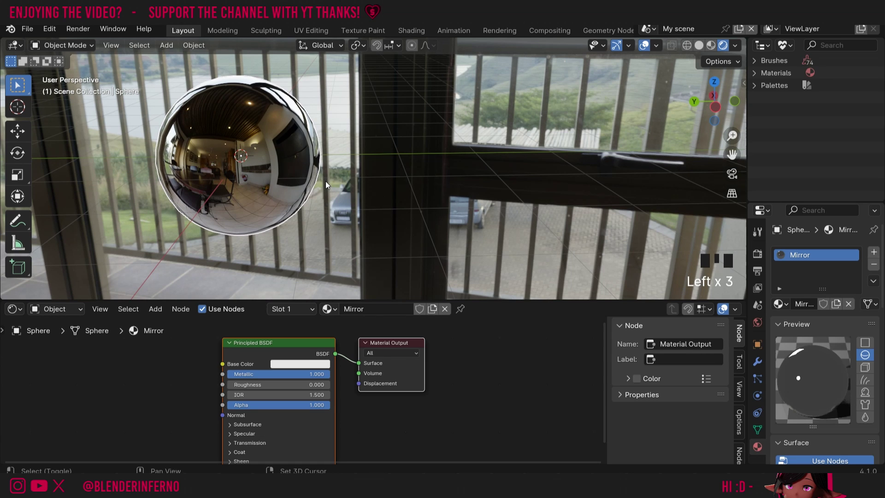
pyautogui.hotkey('shift', 'd')
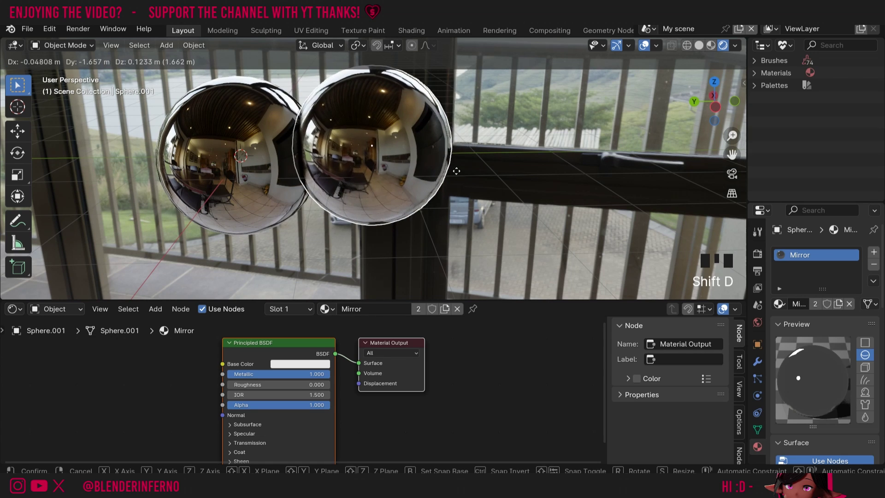
pyautogui.rightClick(380, 130)
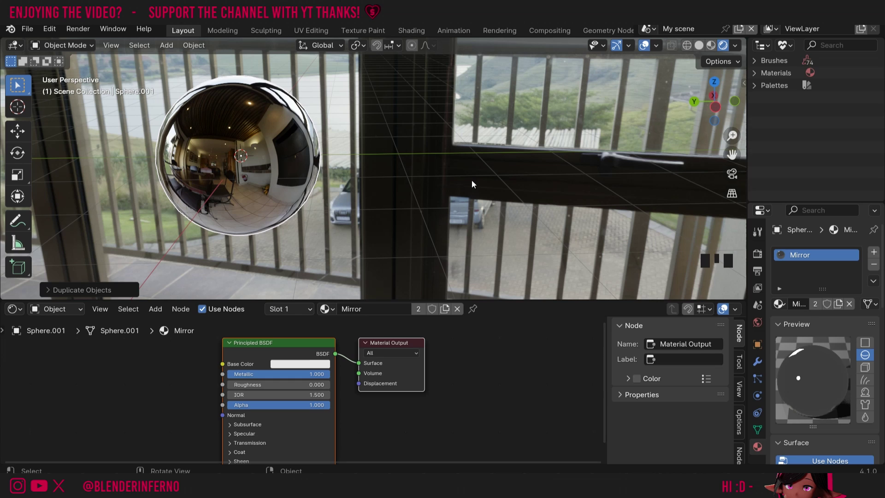
pyautogui.press('g')
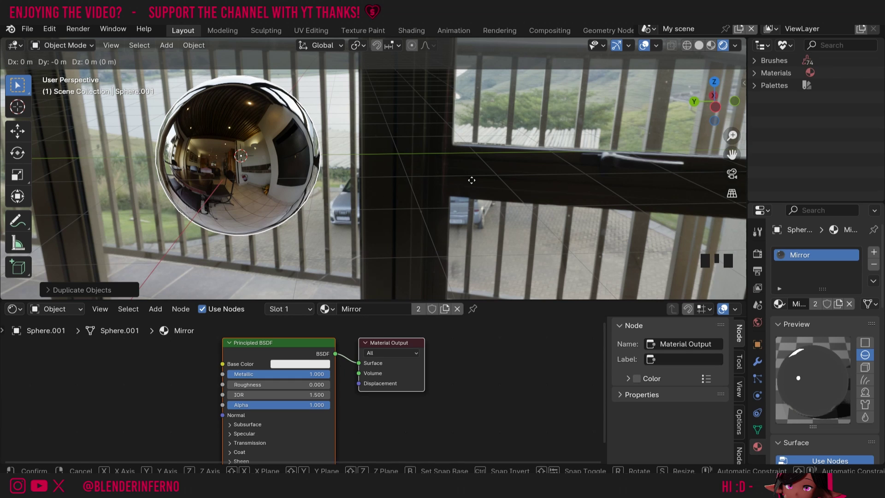
pyautogui.press('y')
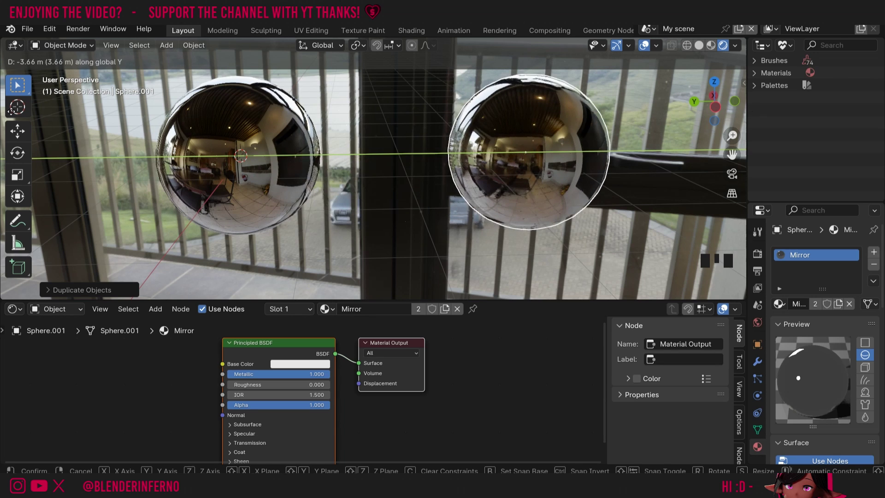
pyautogui.press('Return')
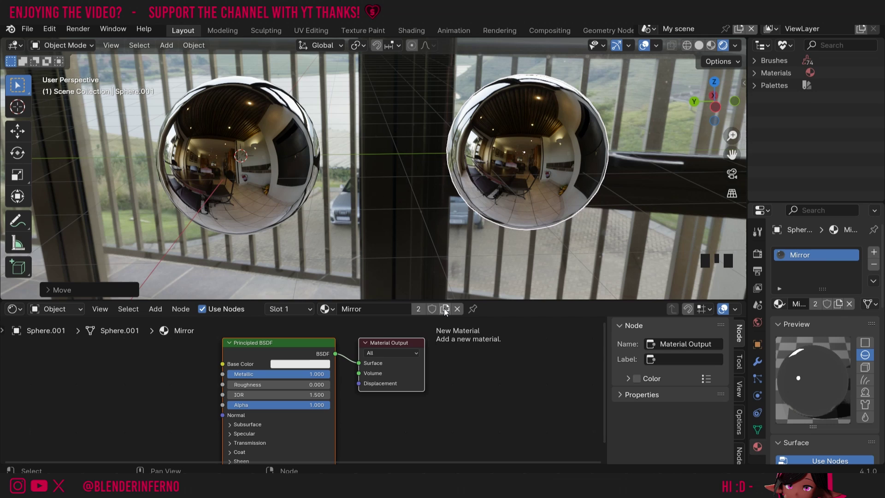
# Step: Make a separate material copy, rename it 'Non metal', and set Metallic to 0
pyautogui.click(444, 308)
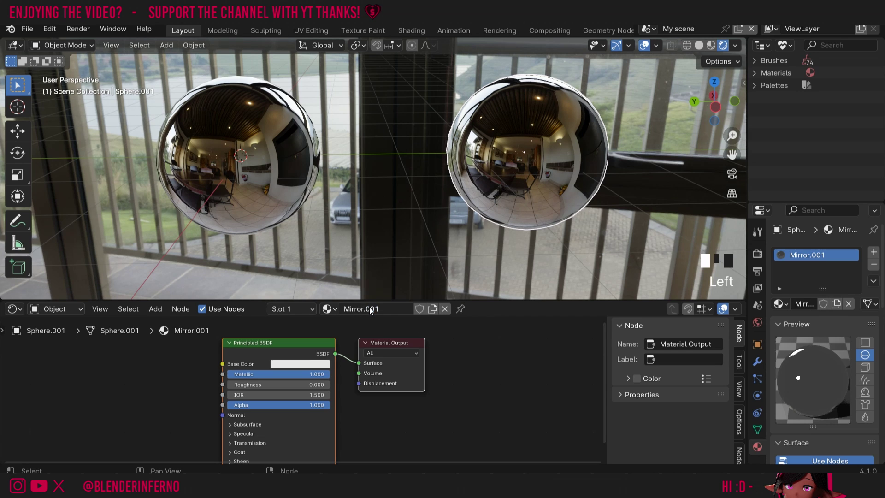
pyautogui.doubleClick(364, 310)
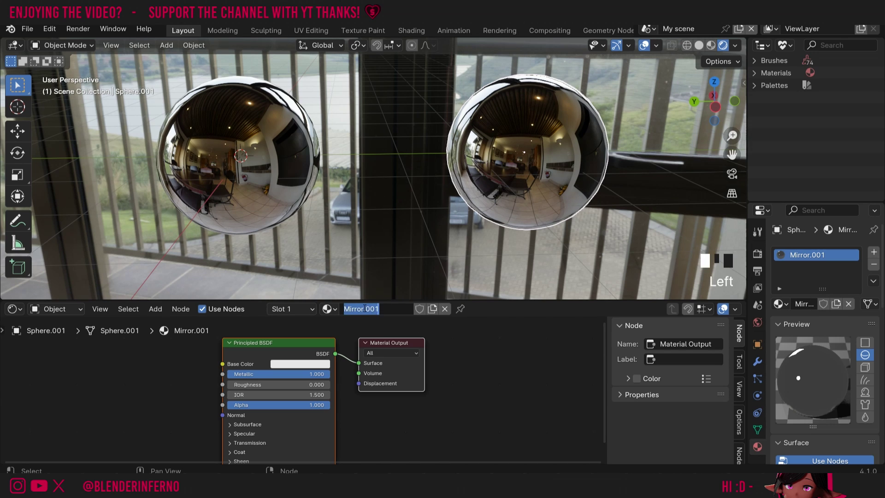
pyautogui.write('Non metal')
pyautogui.press('Return')
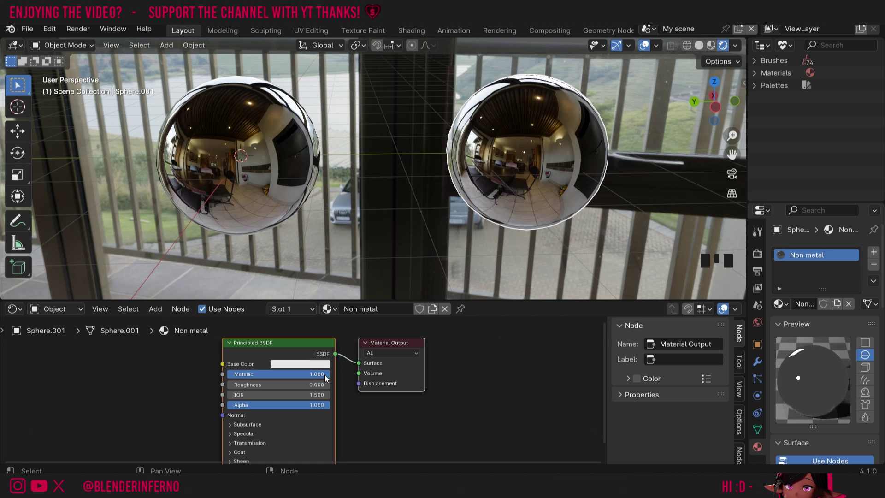
pyautogui.press('BackSpace')
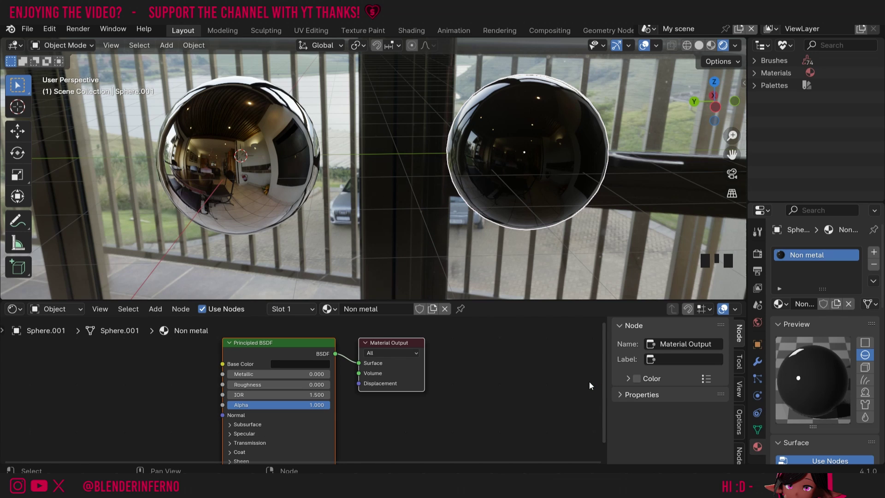
# Step: Raise Roughness on the Mirror and Non metal materials to preview matte surfaces
pyautogui.click(238, 159)
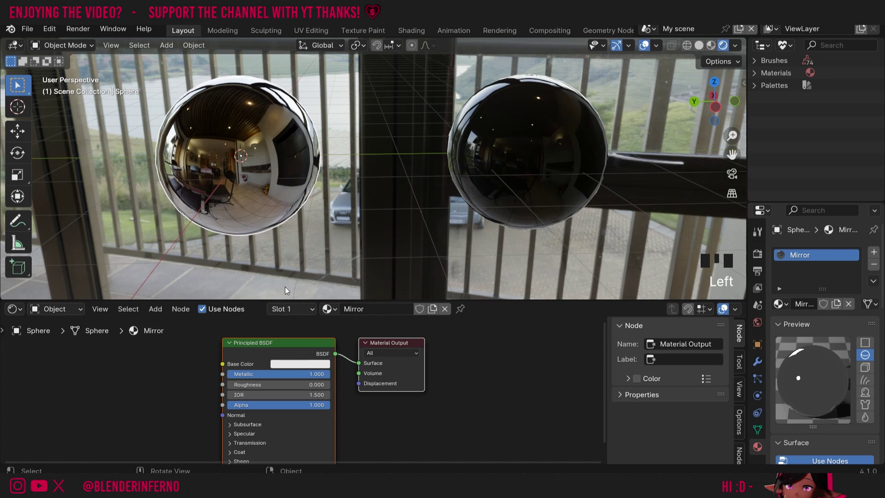
pyautogui.click(237, 385)
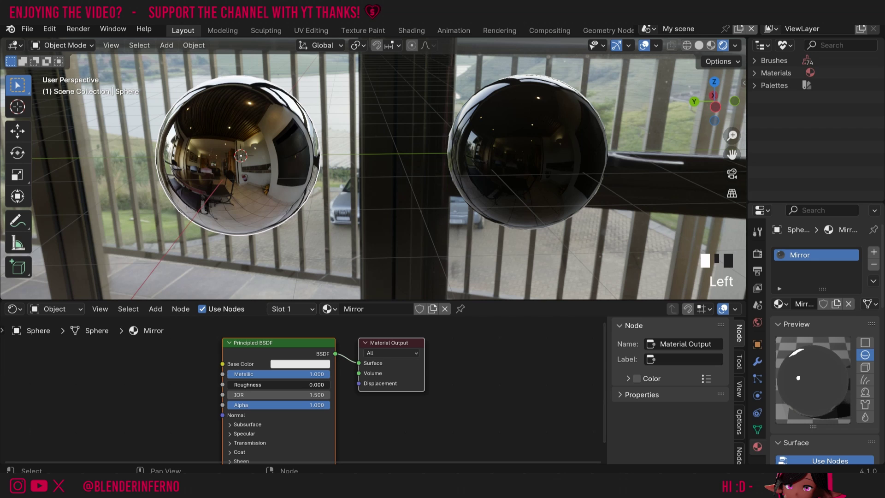
pyautogui.moveTo(237, 384); pyautogui.dragTo(443, 417)
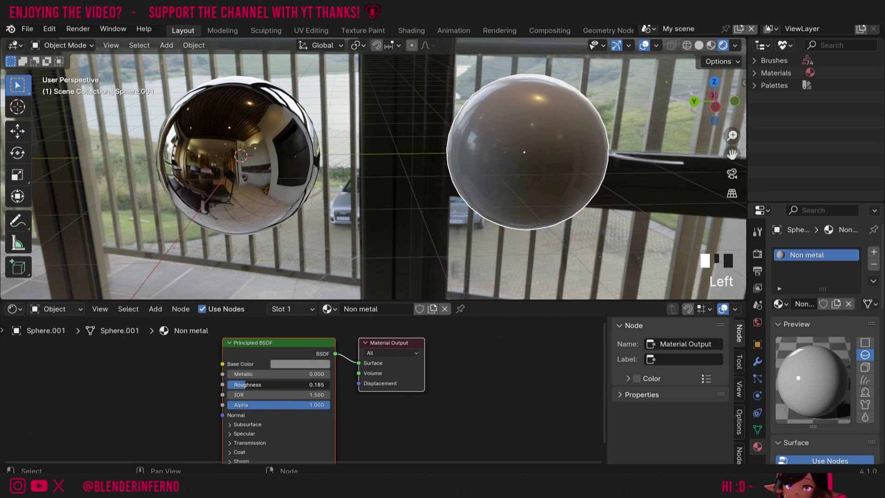
pyautogui.moveTo(283, 386); pyautogui.dragTo(330, 385)
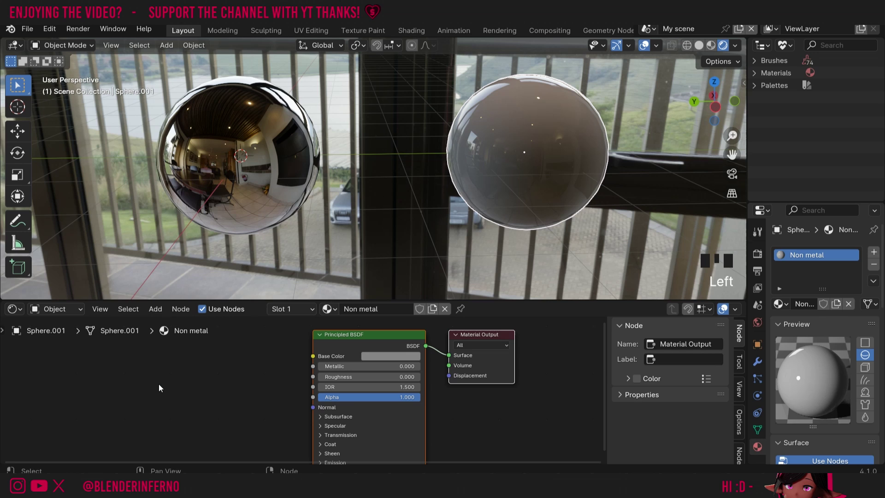
# Step: Add a Noise Texture node and link its Fac output to Base Color
pyautogui.hotkey('shift', 'a')
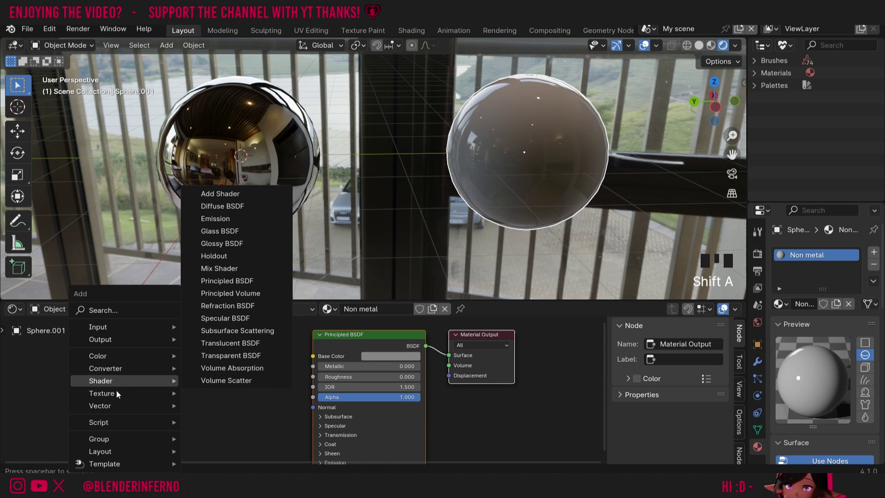
pyautogui.moveTo(102, 394)
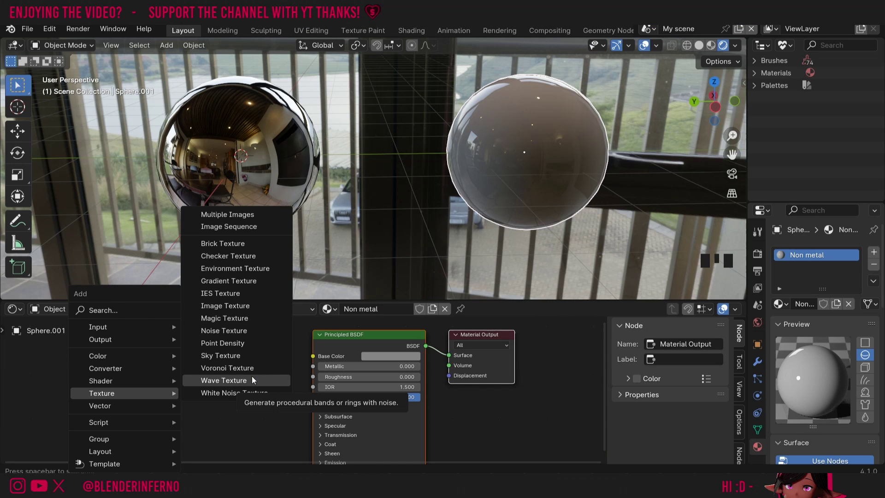
pyautogui.click(225, 331)
pyautogui.click(220, 354)
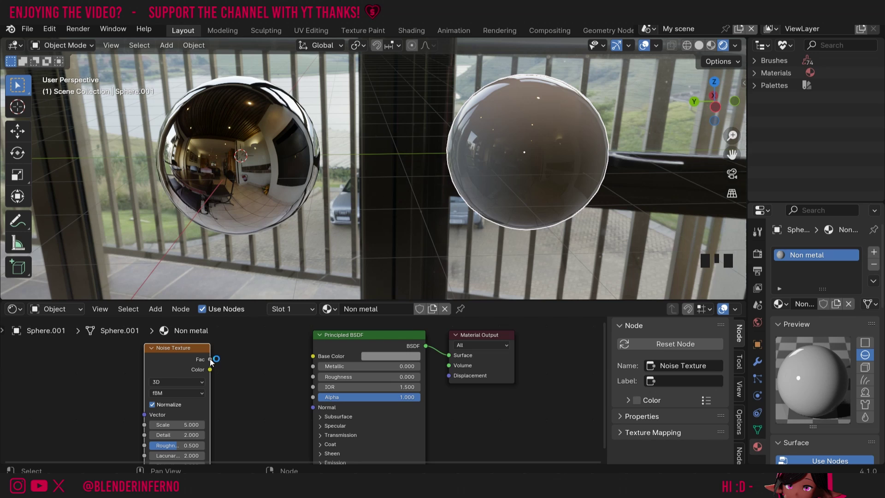
pyautogui.moveTo(210, 360); pyautogui.dragTo(454, 356)
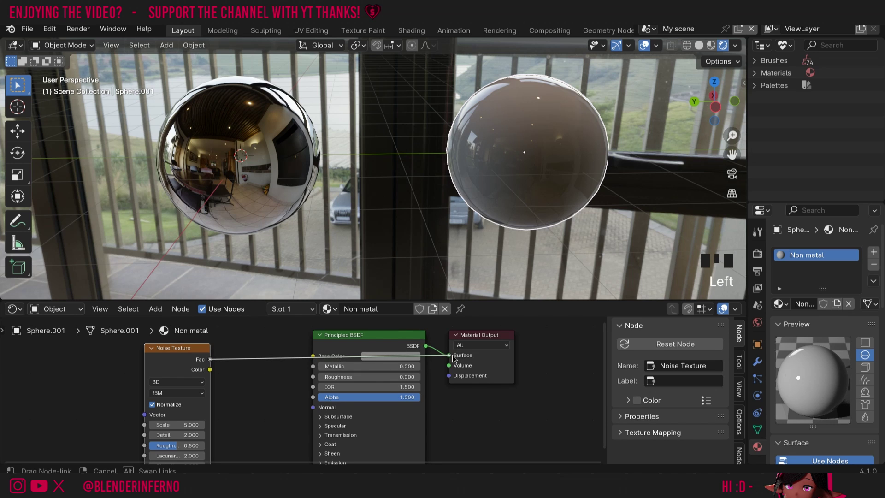
pyautogui.moveTo(453, 355); pyautogui.dragTo(312, 356)
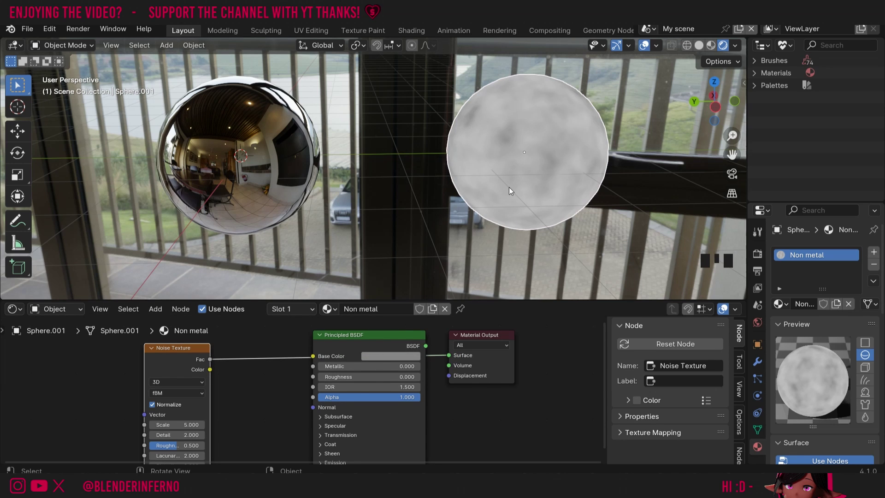
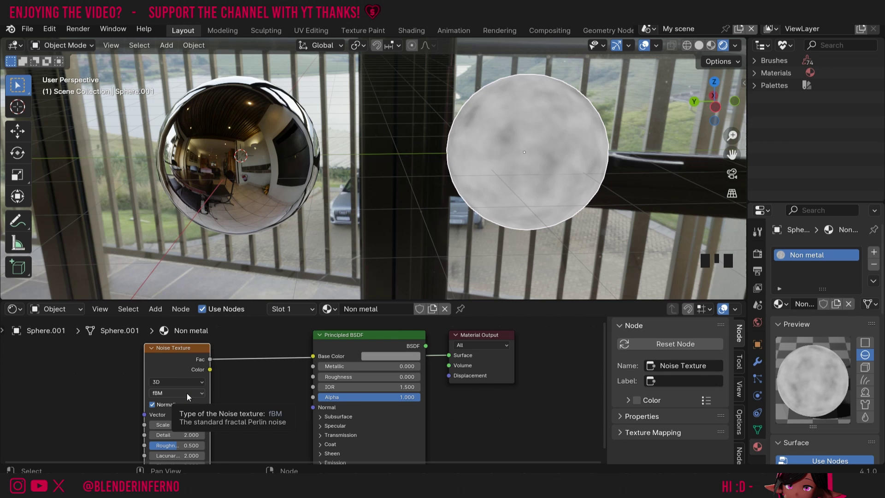
# Step: Change the Non metal material's Noise Texture type to Hybrid Multifractal
pyautogui.click(187, 393)
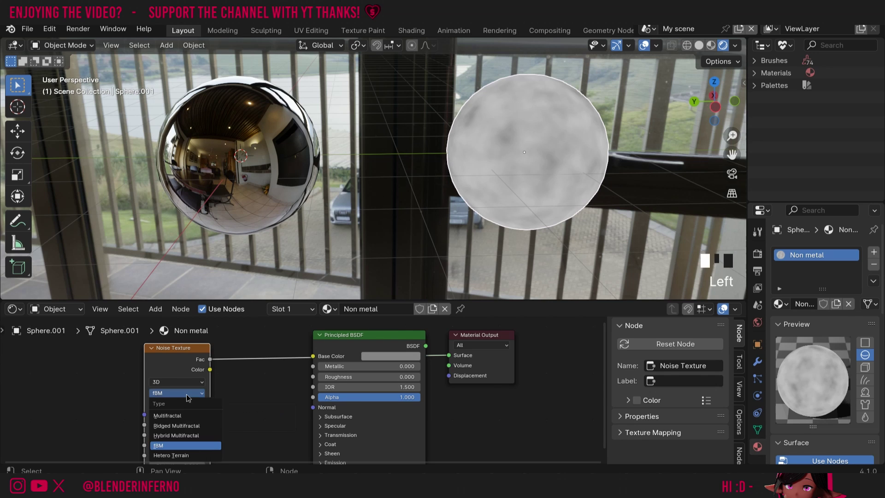
pyautogui.click(185, 436)
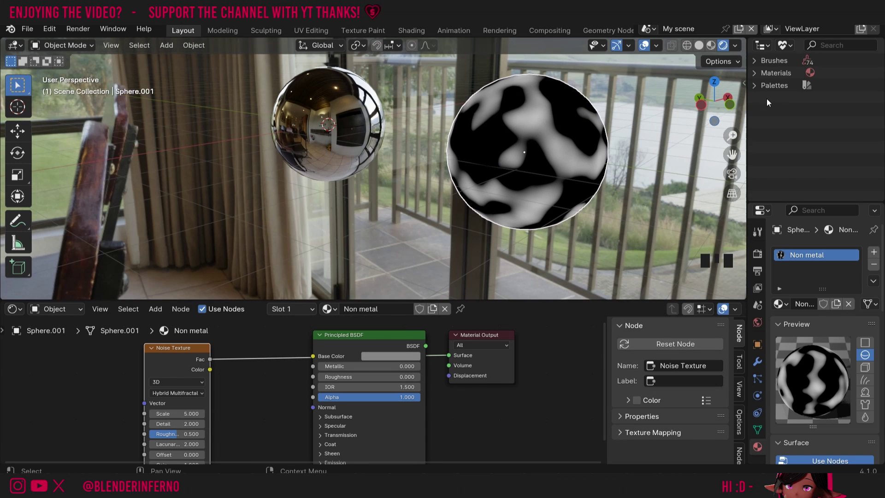
pyautogui.click(700, 102)
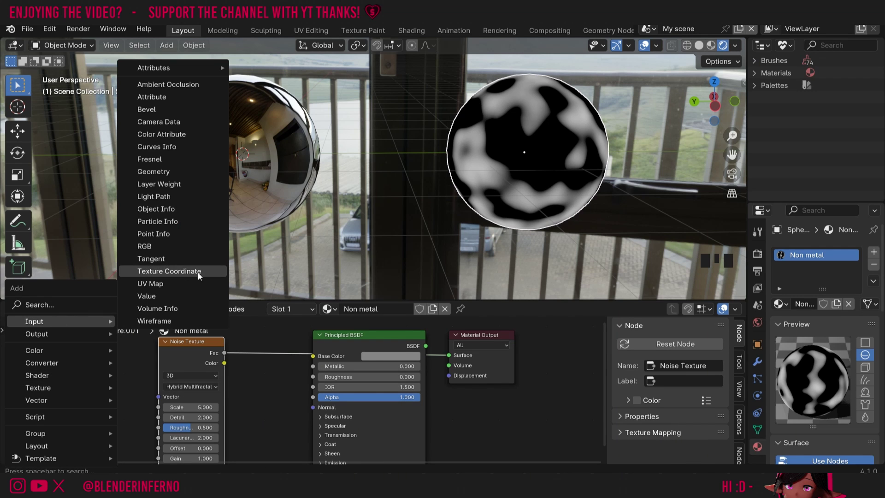
# Step: Add a Texture Coordinate node and link its Object output to the noise Vector
pyautogui.click(178, 270)
pyautogui.click(69, 356)
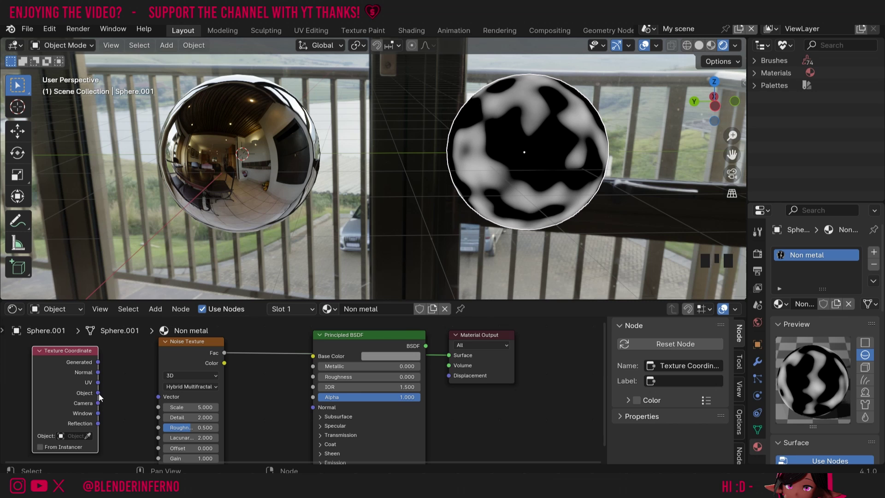
pyautogui.moveTo(98, 393); pyautogui.dragTo(159, 396)
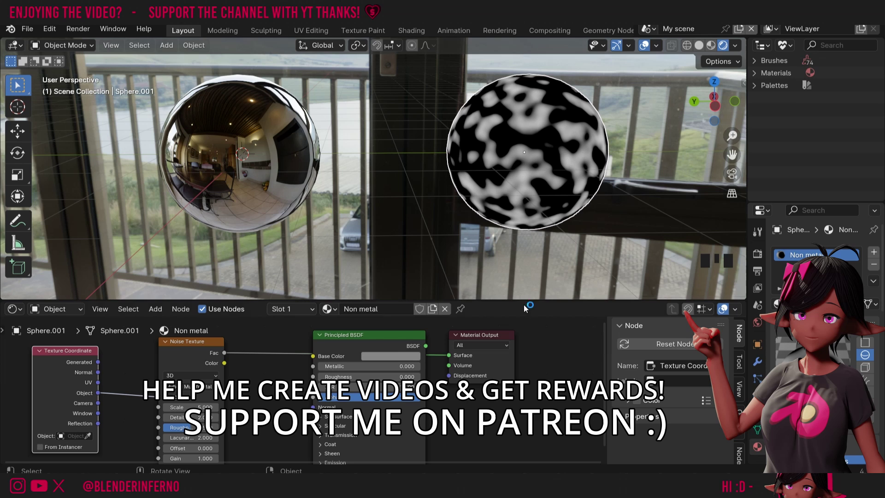
# Step: Set the Noise Texture Scale to 3
pyautogui.click(187, 407)
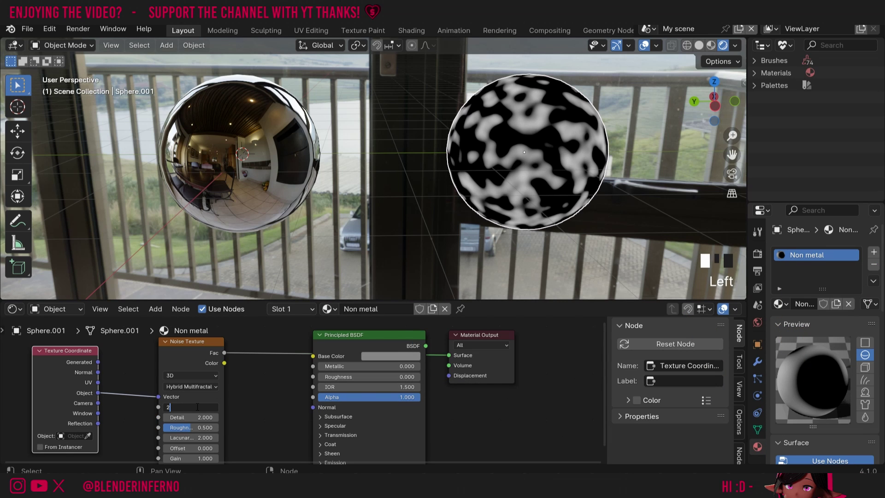
pyautogui.write('2.5')
pyautogui.press('Return')
pyautogui.click(191, 407)
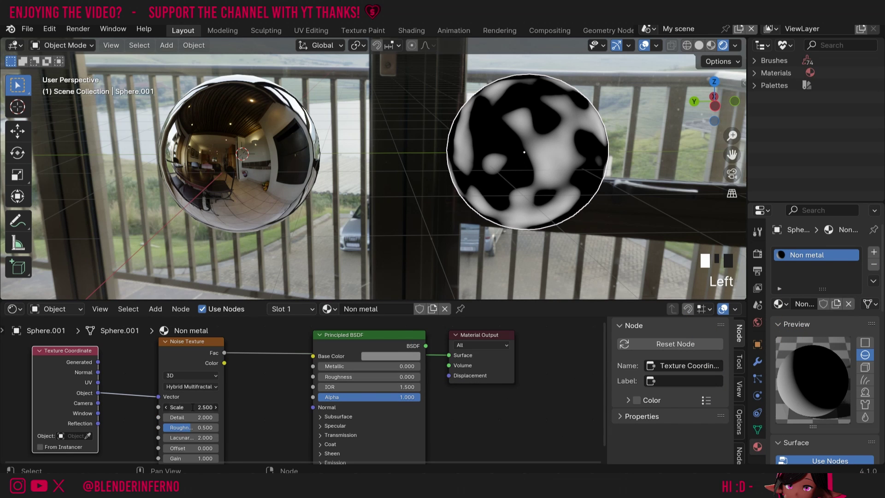
pyautogui.write('3')
pyautogui.press('Return')
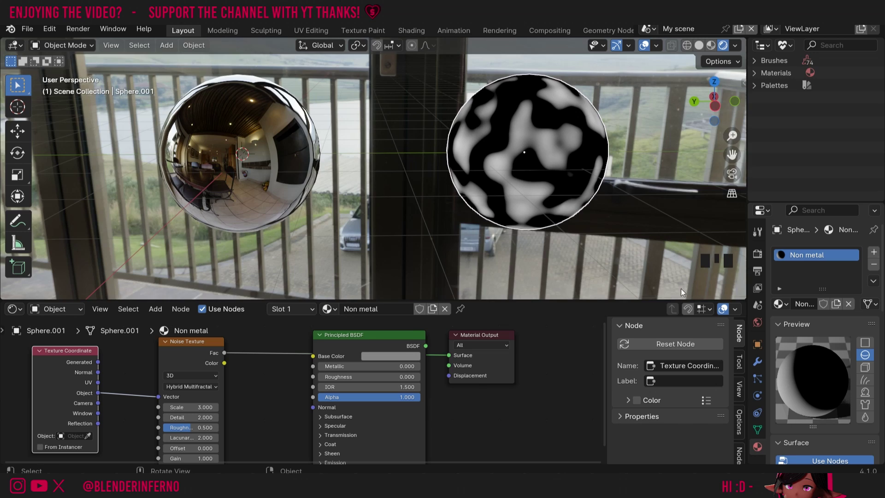
pyautogui.moveTo(715, 101); pyautogui.dragTo(712, 104)
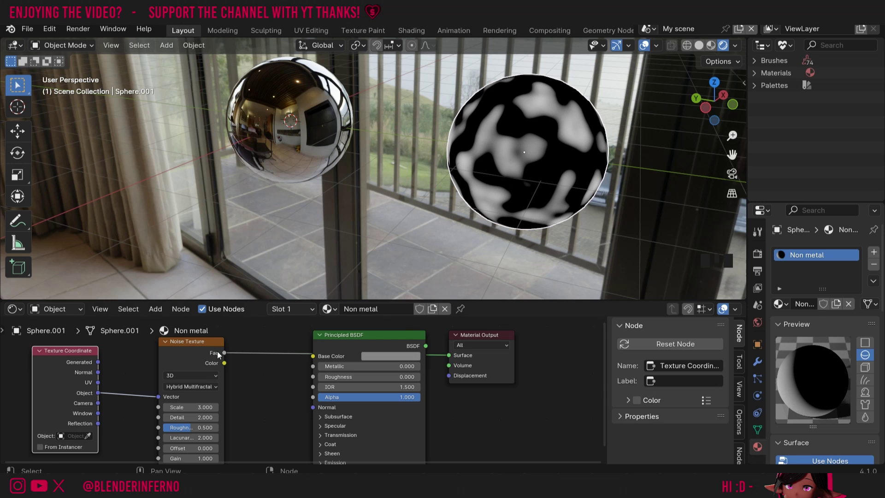
# Step: Link the noise Fac to the Principled BSDF Roughness and remove its Base Color link
pyautogui.moveTo(227, 354); pyautogui.dragTo(313, 377)
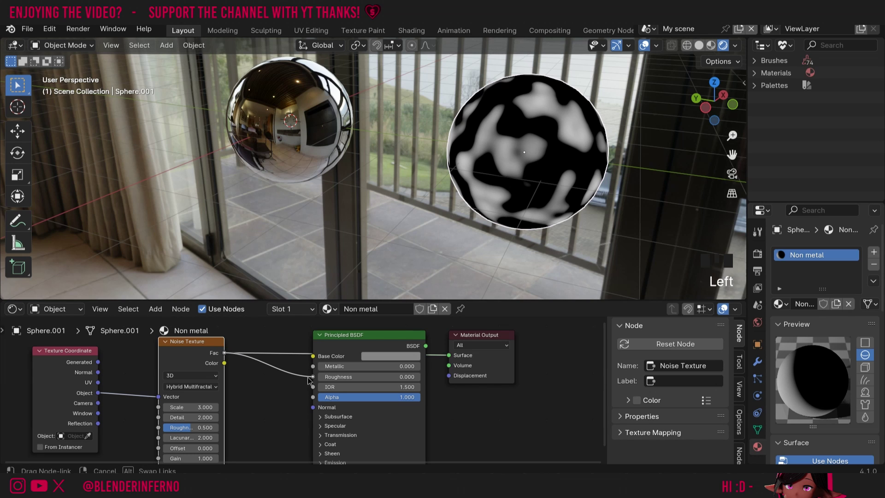
pyautogui.moveTo(450, 355); pyautogui.dragTo(450, 355)
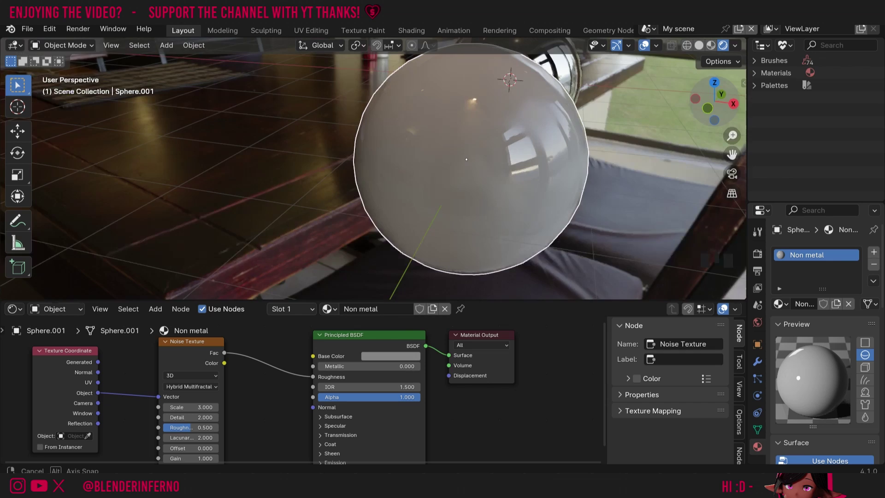
pyautogui.moveTo(443, 180); pyautogui.dragTo(432, 98, button='middle')
pyautogui.moveTo(443, 180); pyautogui.dragTo(572, 141, button='middle')
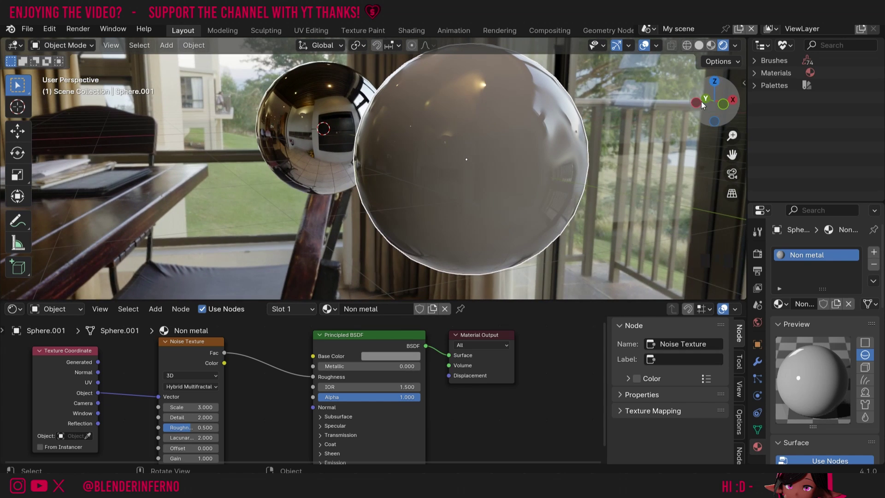
pyautogui.moveTo(701, 102); pyautogui.dragTo(714, 100)
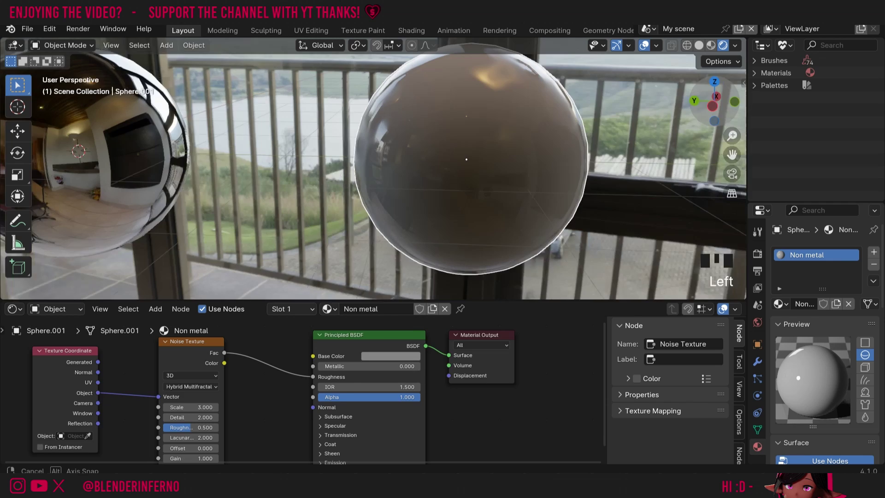
pyautogui.moveTo(185, 105); pyautogui.dragTo(185, 105, button='middle')
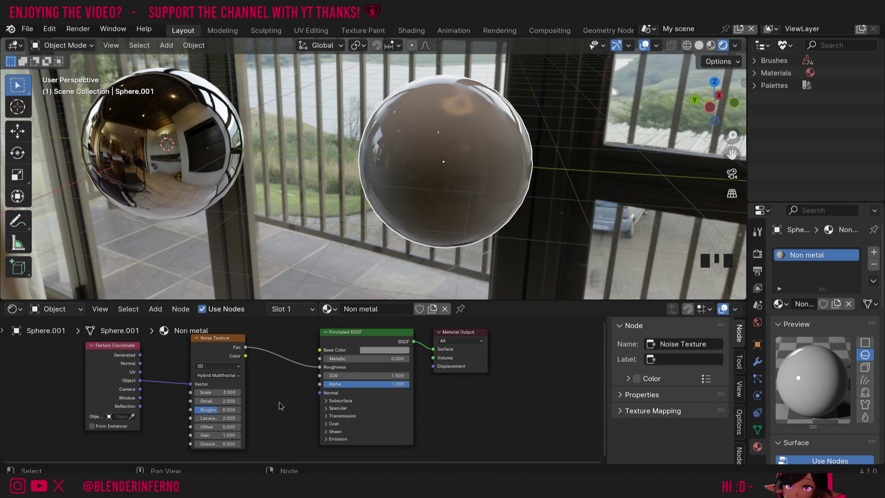
# Step: Select and copy the Non metal material's Texture Coordinate and Noise Texture nodes
pyautogui.click(283, 425)
pyautogui.moveTo(283, 425); pyautogui.dragTo(81, 356)
pyautogui.rightClick(184, 361)
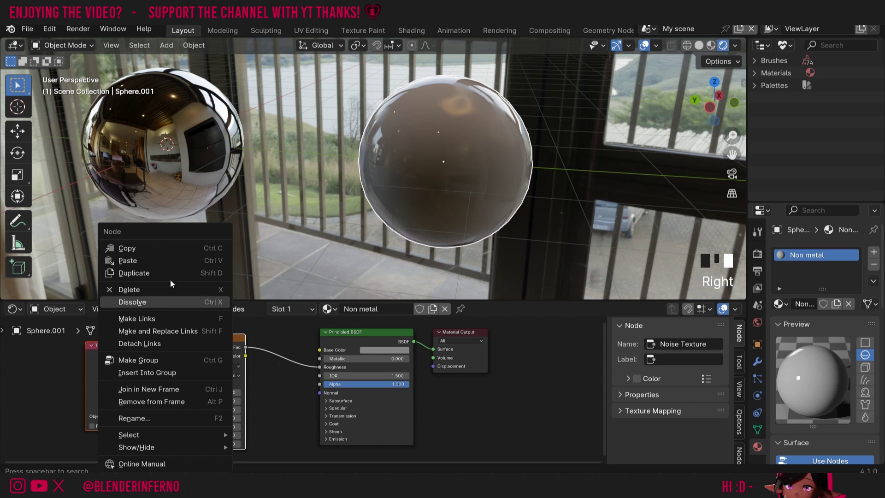
pyautogui.click(143, 243)
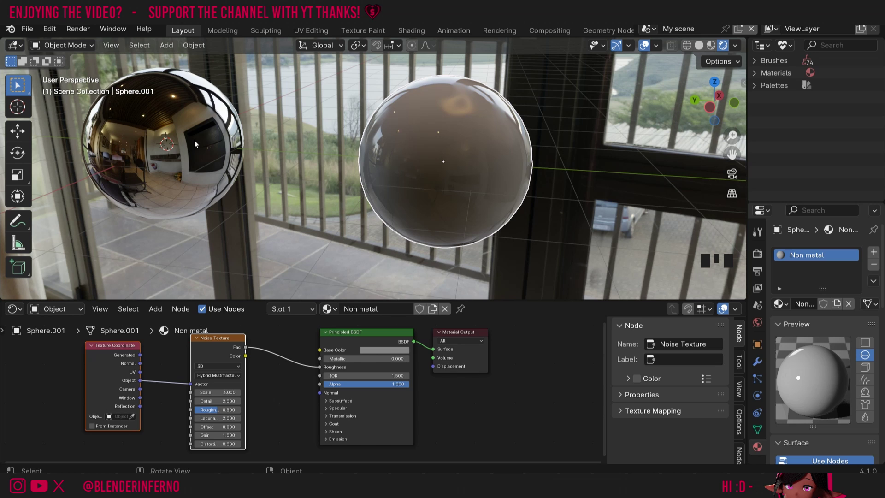
# Step: Paste the nodes into the Mirror material and link the noise Fac to Roughness
pyautogui.click(163, 125)
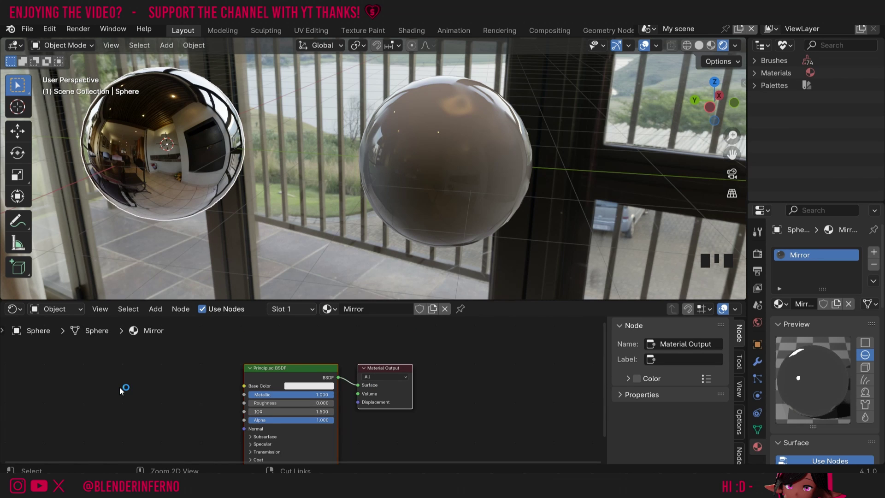
pyautogui.hotkey('ctrl', 'v')
pyautogui.moveTo(198, 345); pyautogui.dragTo(243, 403)
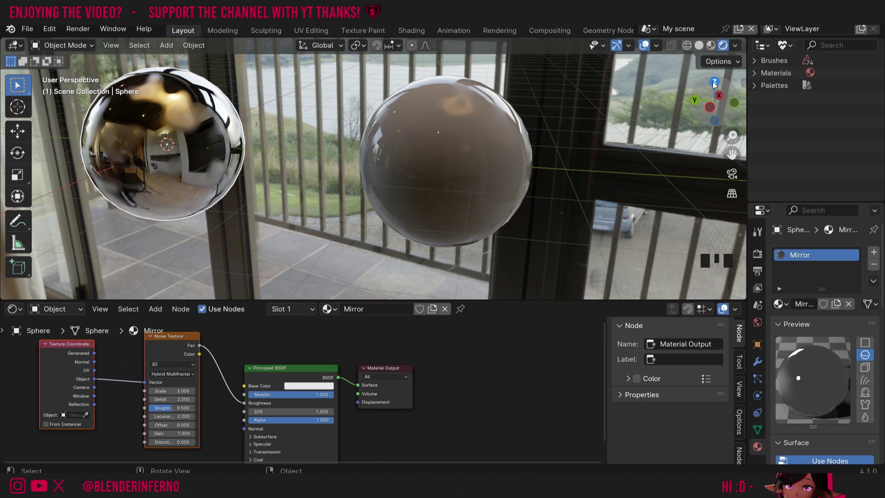
pyautogui.moveTo(415, 173)
pyautogui.mouseDown(button='middle')
pyautogui.moveTo(484, 179)
pyautogui.moveTo(393, 318)
pyautogui.mouseUp(button='middle')
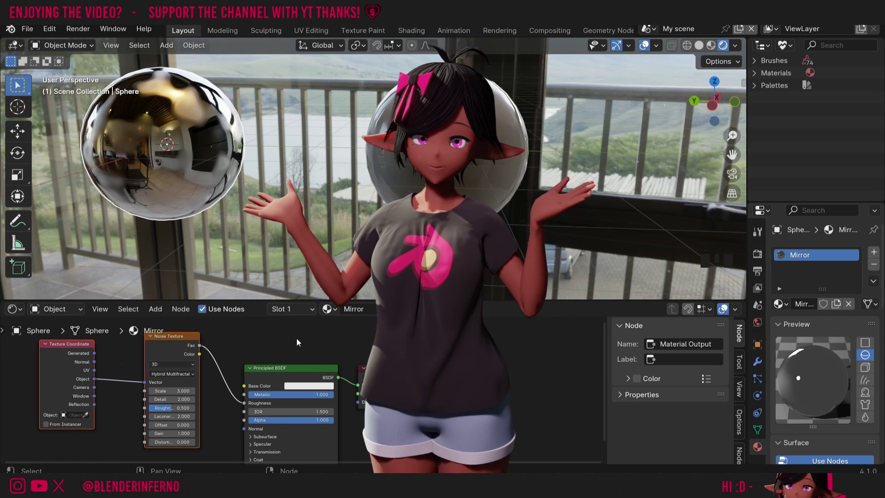
# Step: Move the Principled BSDF and Material Output nodes right to make room
pyautogui.click(360, 374)
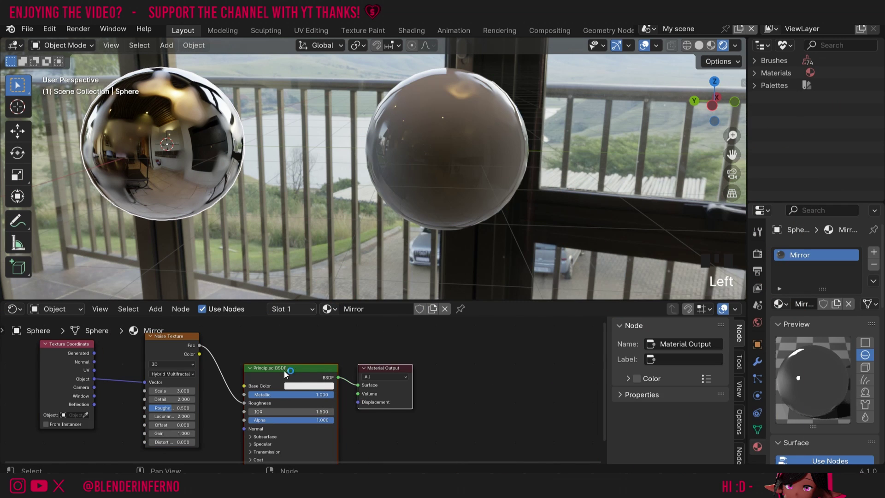
pyautogui.moveTo(284, 370); pyautogui.dragTo(421, 358)
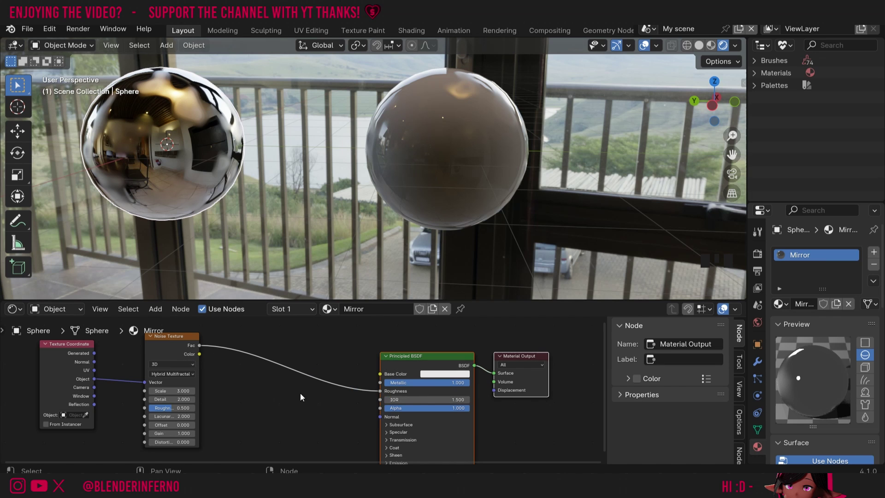
pyautogui.click(272, 420)
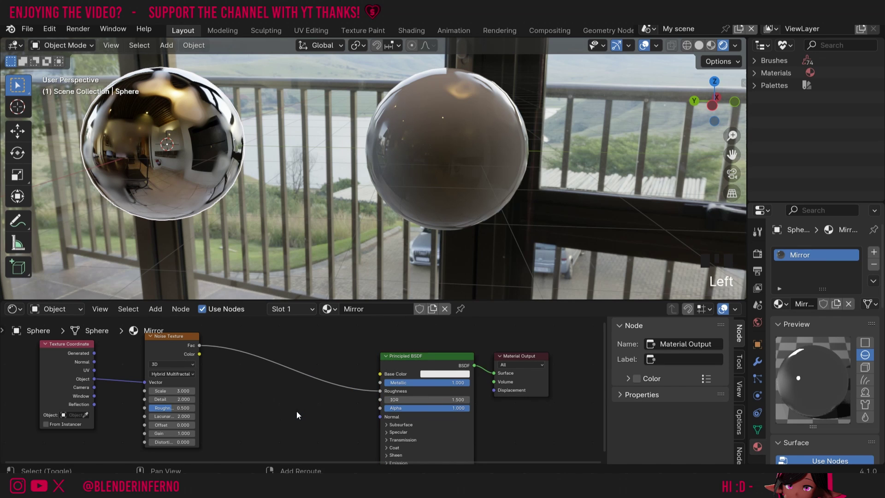
# Step: Insert a Color Ramp on the Fac–Roughness link and slide its white stop toward the middle
pyautogui.hotkey('shift', 'a')
pyautogui.moveTo(242, 368)
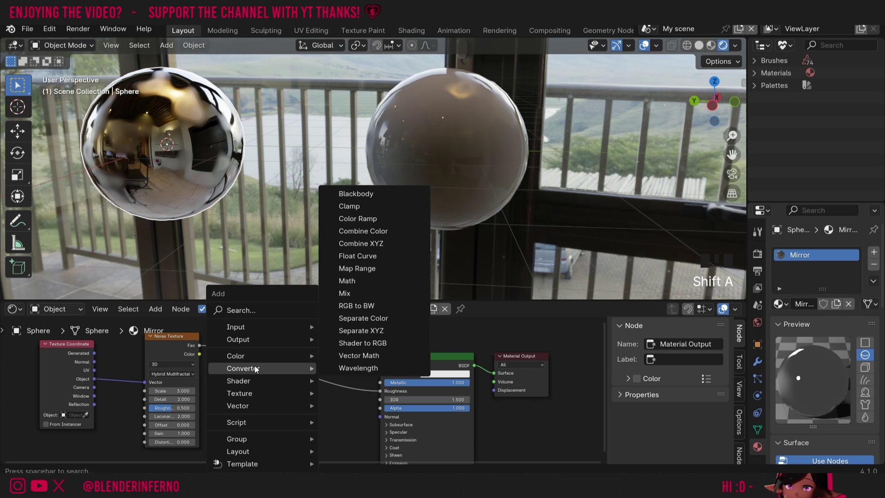
pyautogui.click(370, 219)
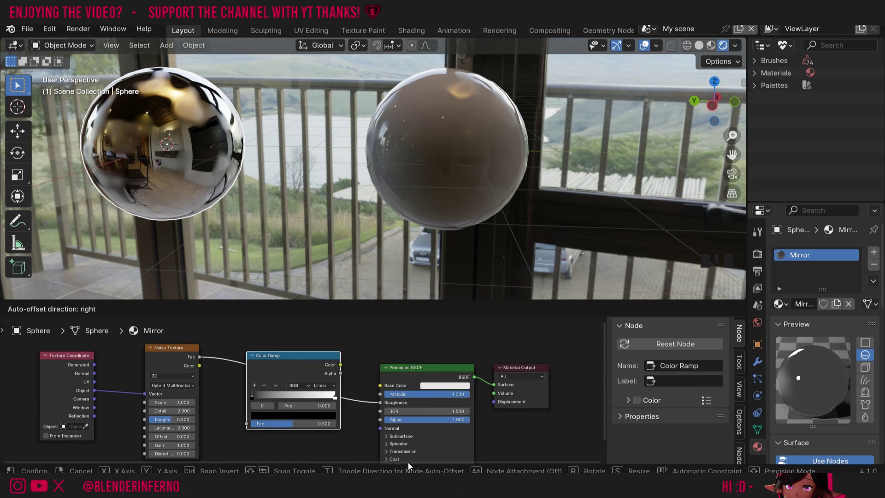
pyautogui.click(408, 463)
pyautogui.click(335, 397)
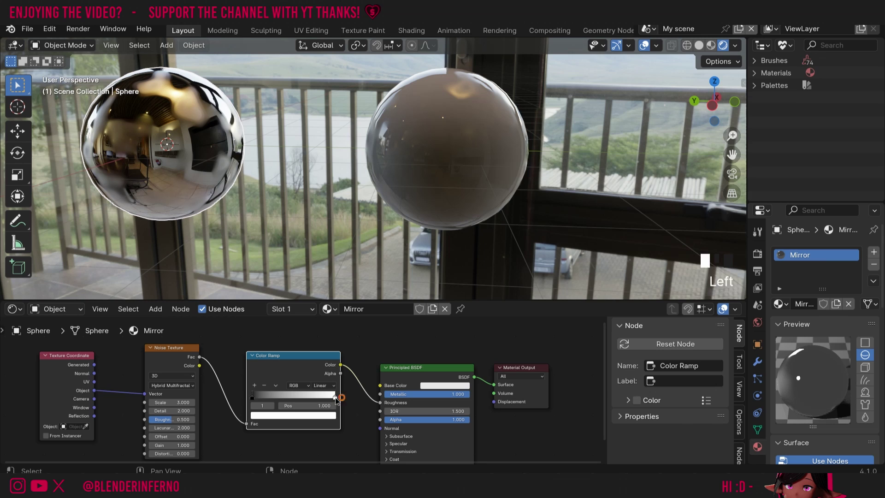
pyautogui.moveTo(335, 397); pyautogui.dragTo(261, 397)
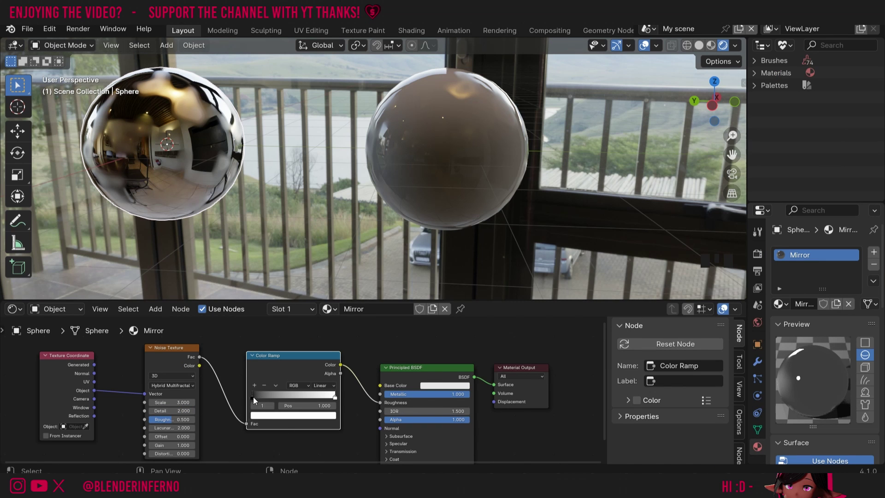
pyautogui.click(254, 397)
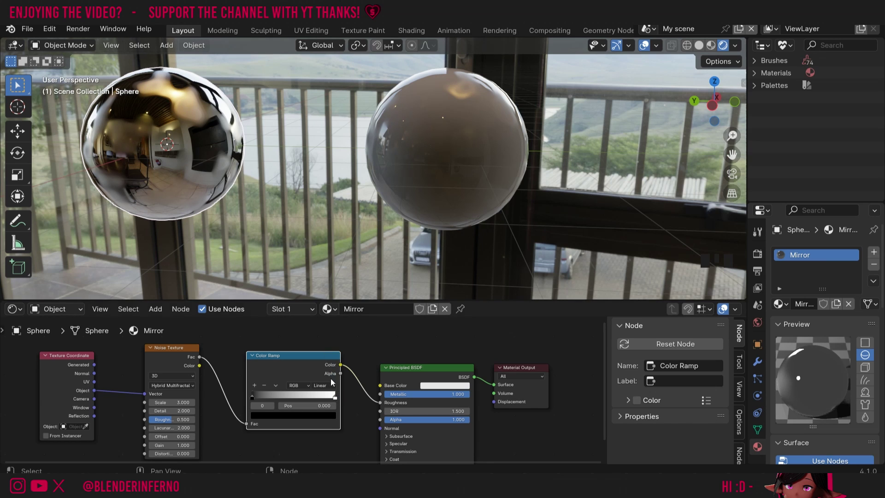
# Step: Lower the right Color Ramp stop's colour Value from white toward grey
pyautogui.click(335, 397)
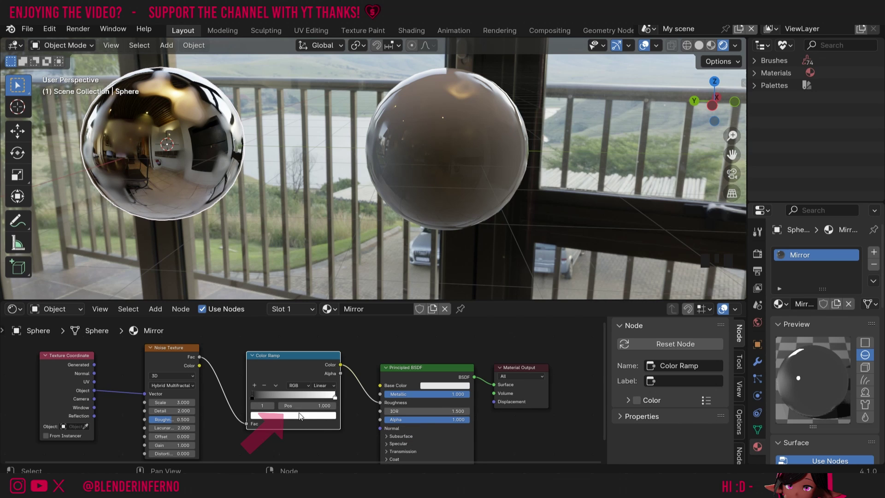
pyautogui.click(300, 417)
pyautogui.click(310, 418)
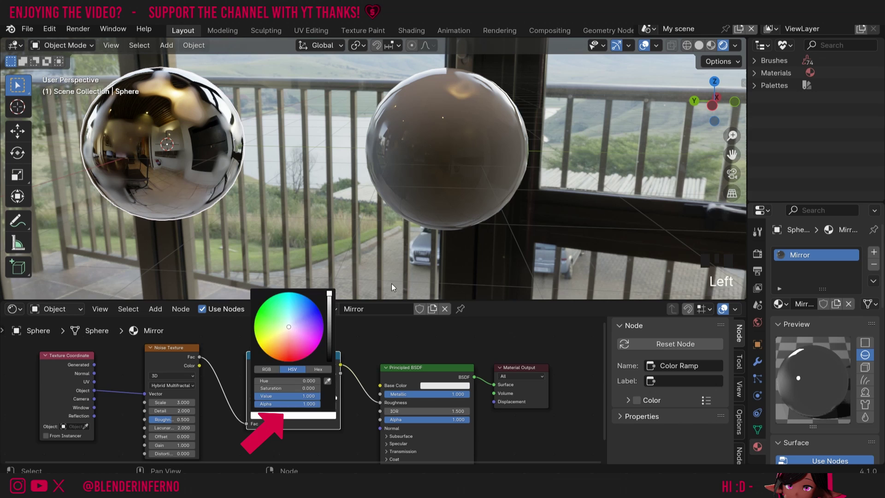
pyautogui.click(301, 415)
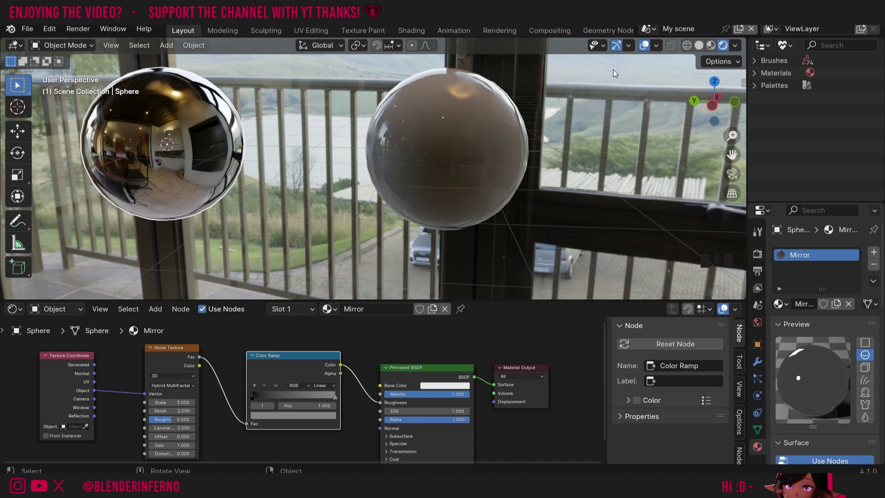
pyautogui.moveTo(714, 104); pyautogui.dragTo(89, 115)
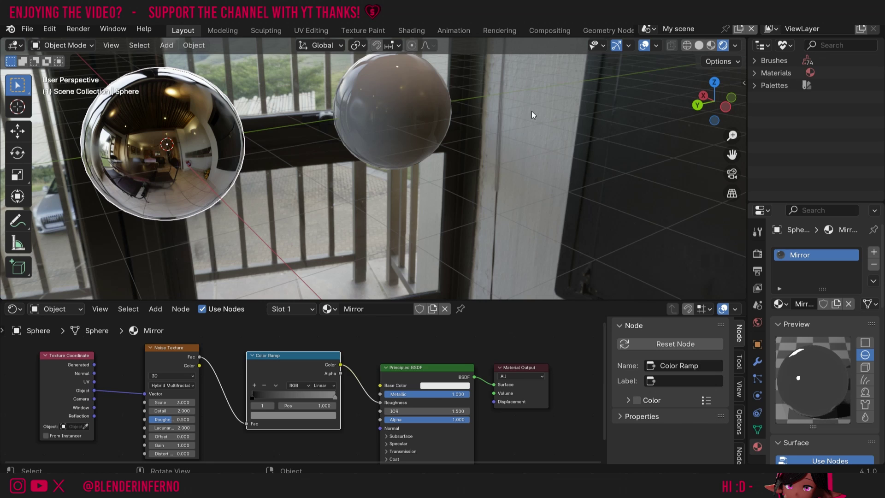
# Step: Preview the Mirror material's Noise Texture directly on the sphere using Node Wrangler
pyautogui.click(427, 377)
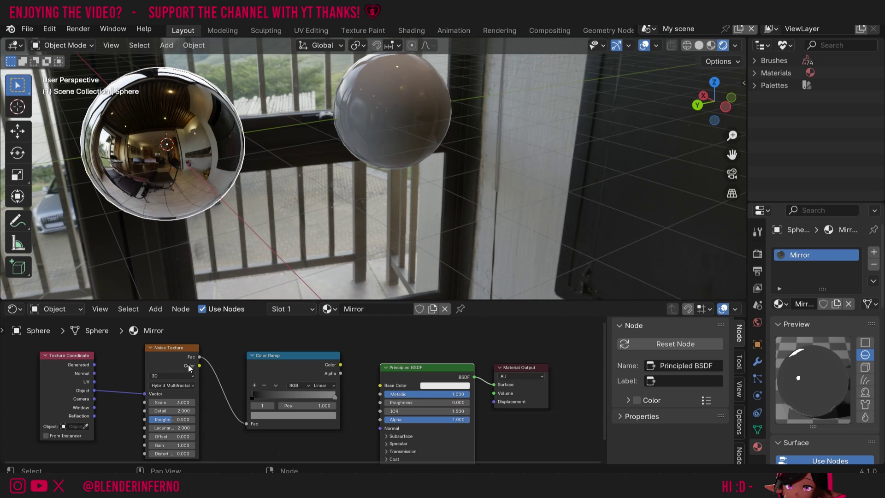
pyautogui.keyDown('ctrl'); pyautogui.keyDown('shift'); pyautogui.click(172, 348); pyautogui.keyUp('shift'); pyautogui.keyUp('ctrl')
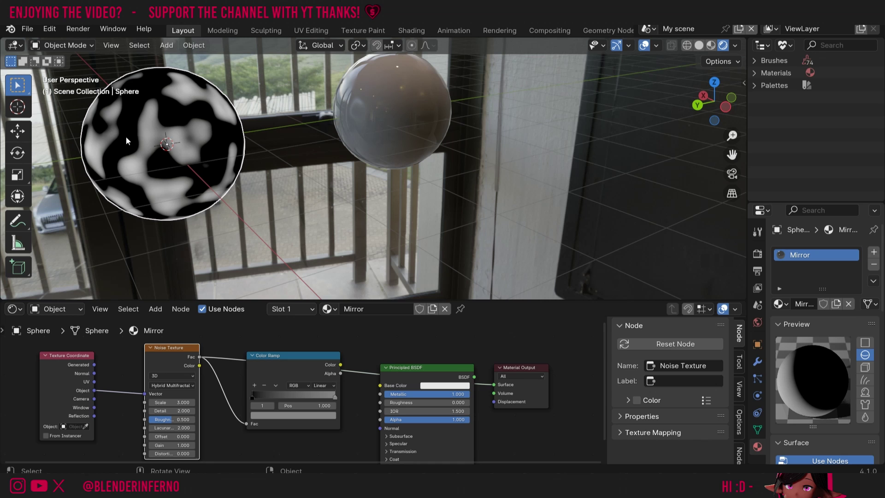